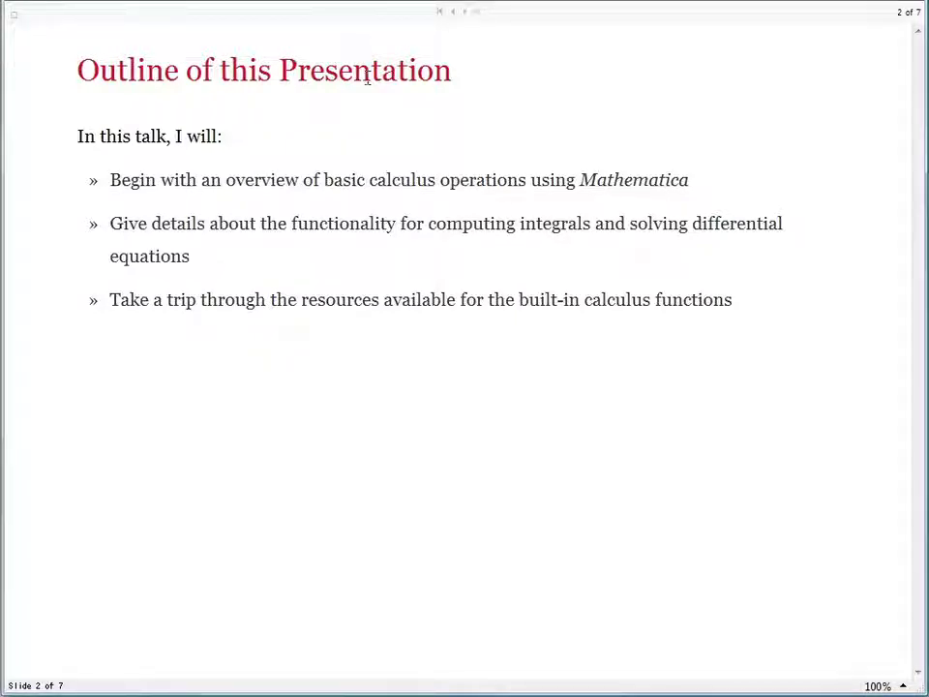
Highlight each of the three outline bullets, then advance to slide 3, Overview of Calculus
click(112, 180)
drag(112, 180, 700, 189)
click(704, 181)
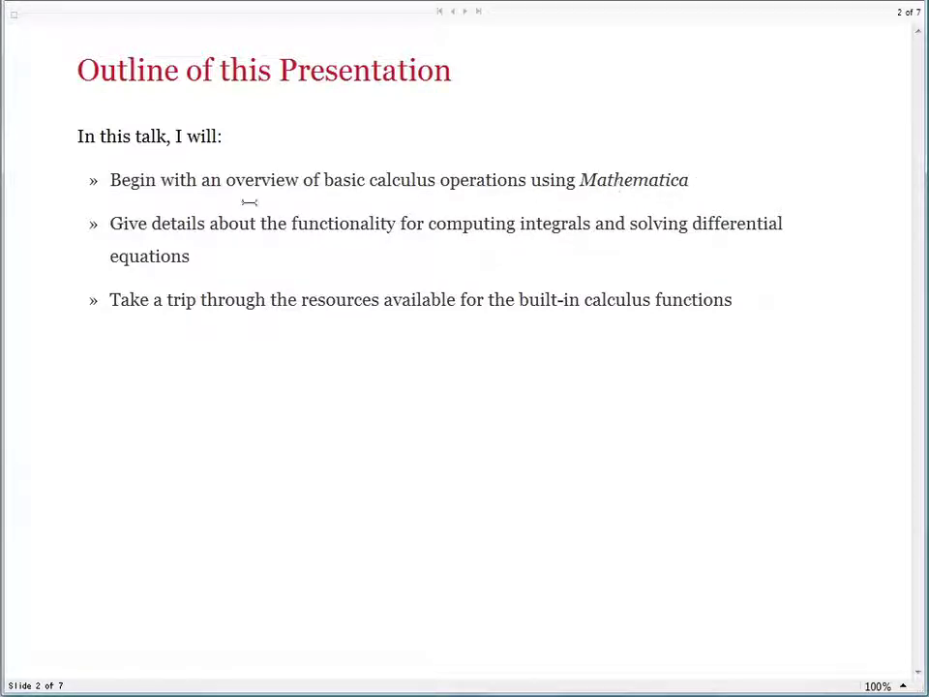
drag(111, 224, 203, 256)
click(203, 256)
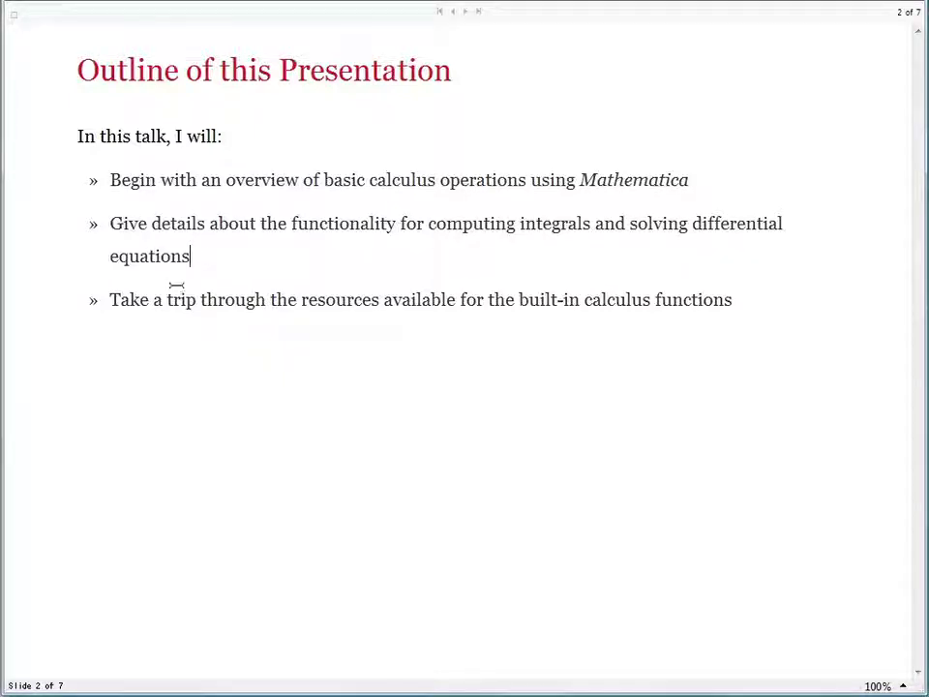
drag(110, 299, 736, 303)
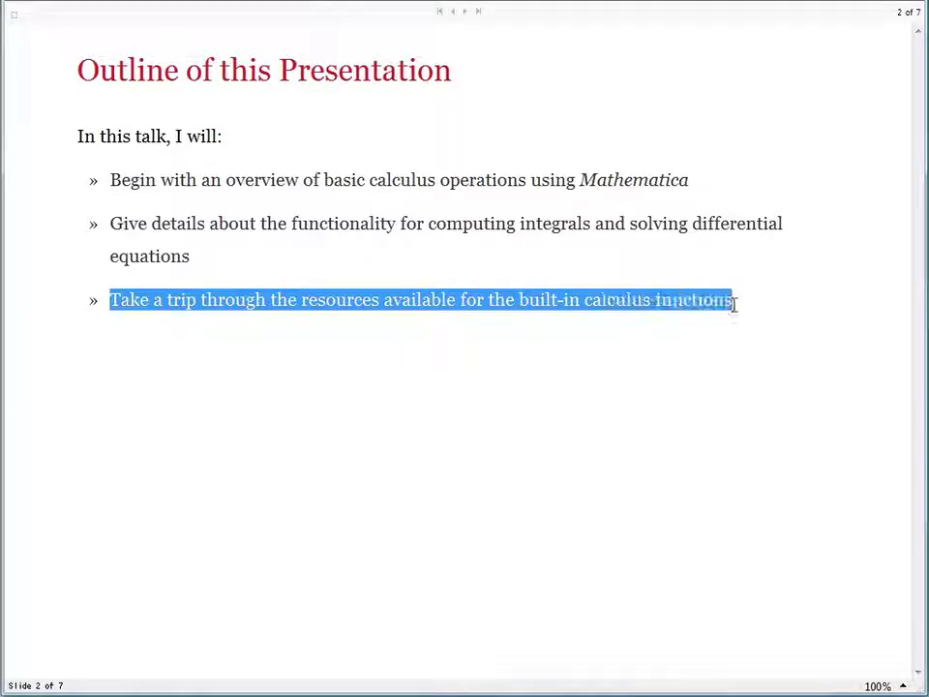
click(740, 302)
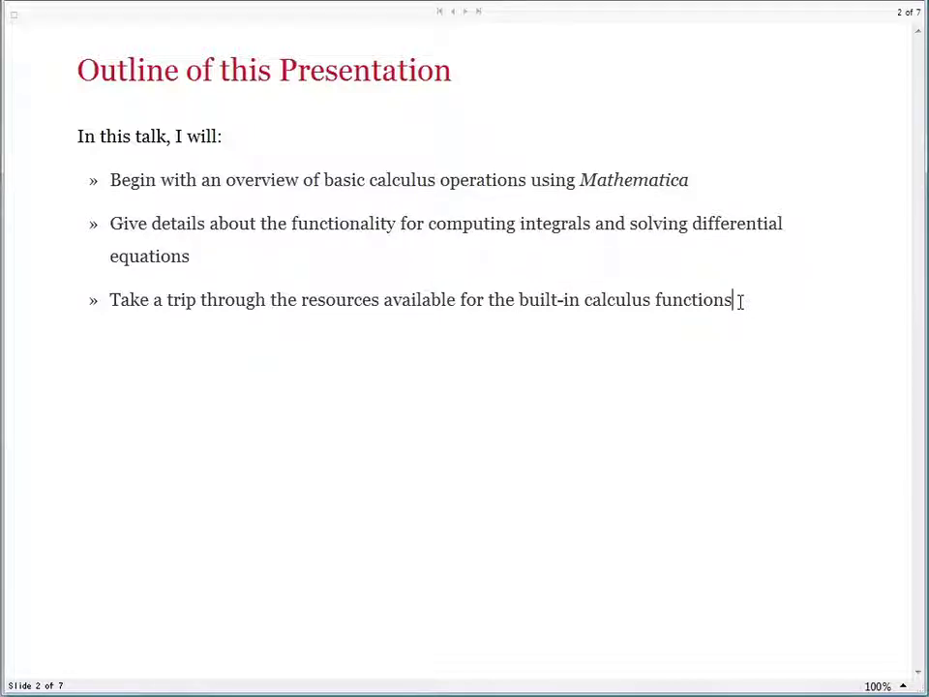
click(466, 15)
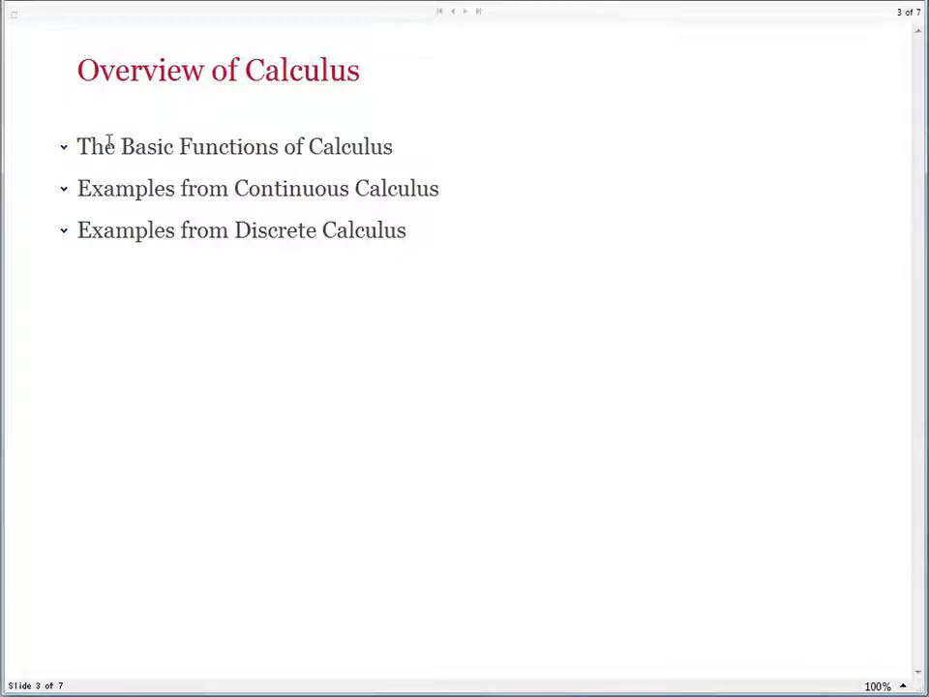
Expand The Basic Functions of Calculus group to show its intro and the Continuous and Discrete Calculus subsections
click(64, 148)
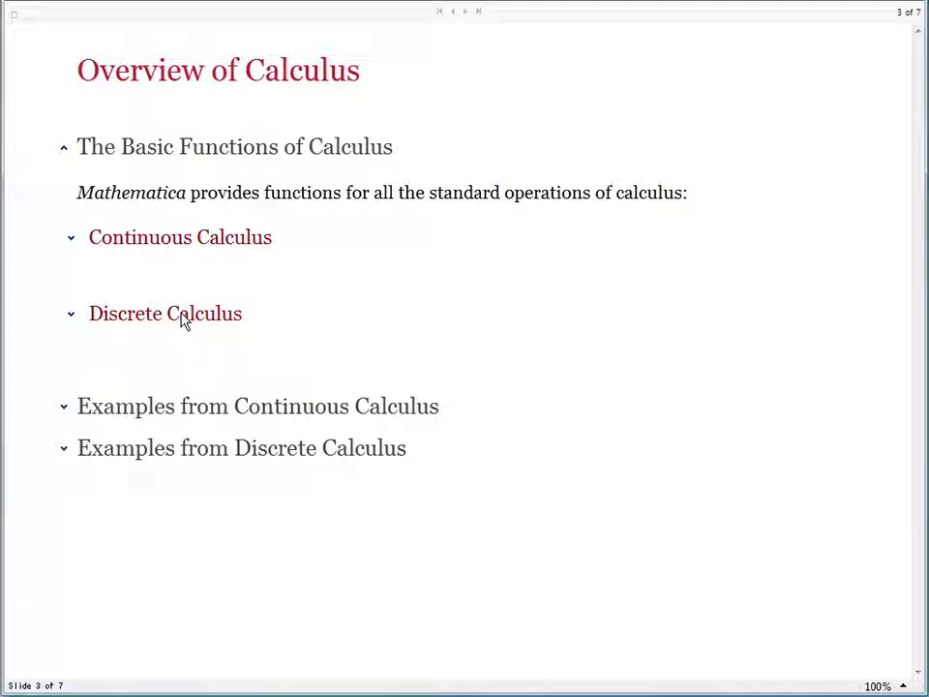
click(73, 240)
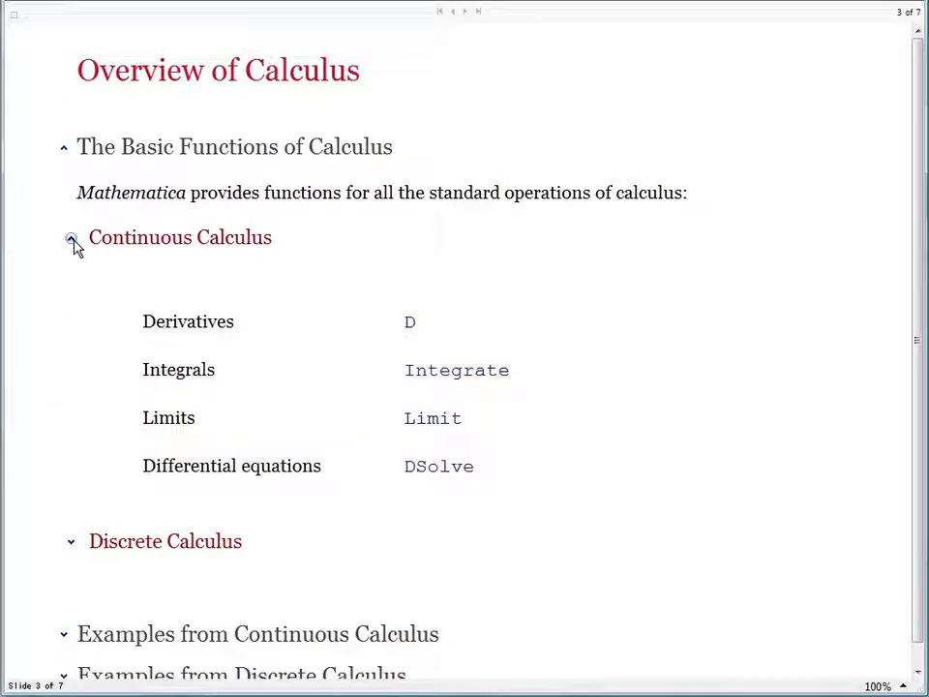
drag(145, 321, 240, 321)
click(222, 343)
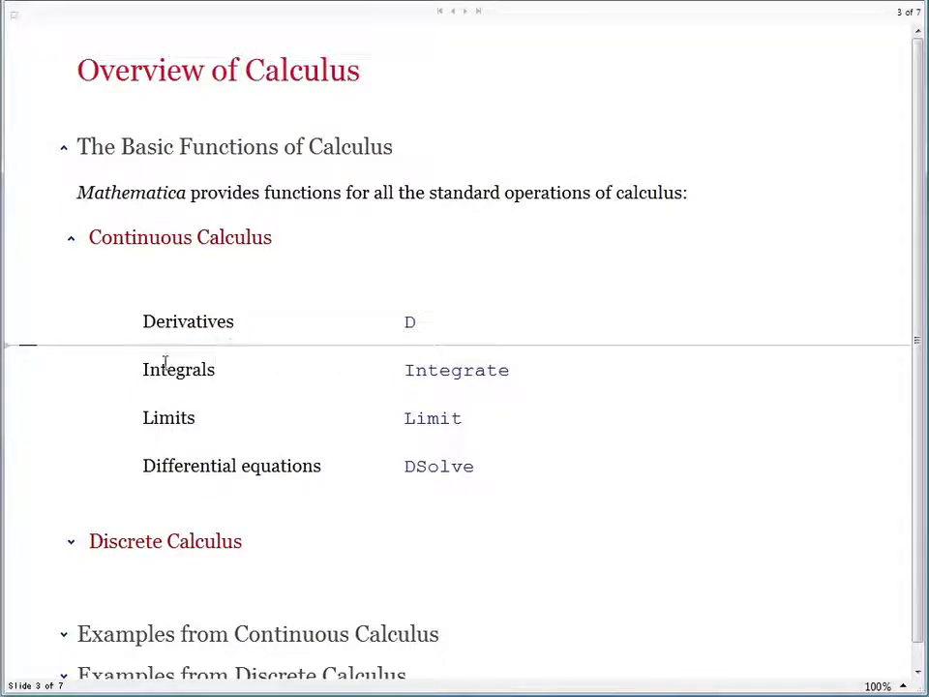
drag(143, 368, 217, 369)
click(197, 392)
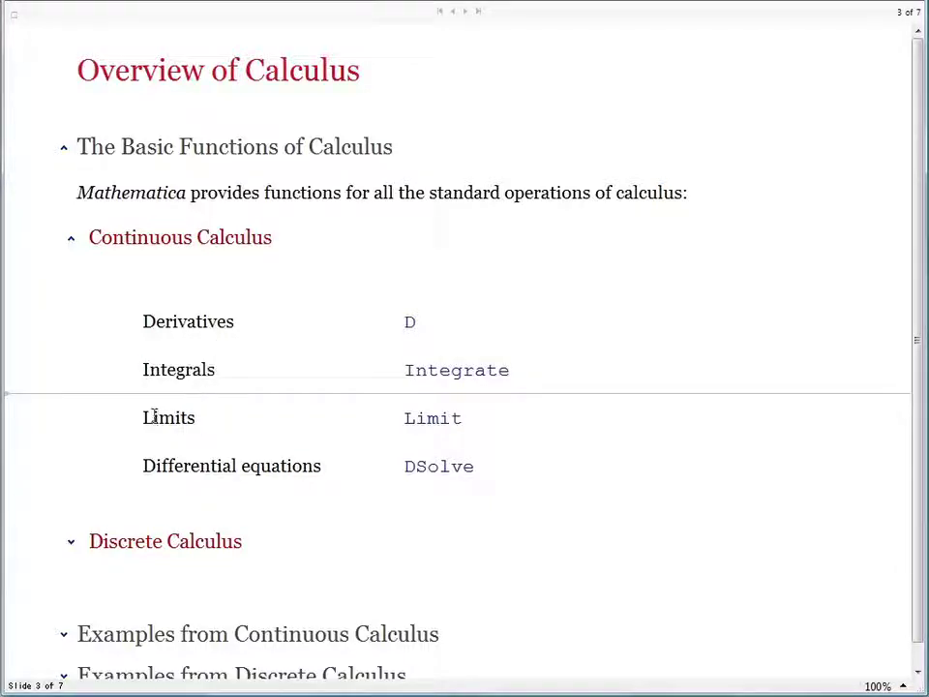
drag(143, 417, 207, 418)
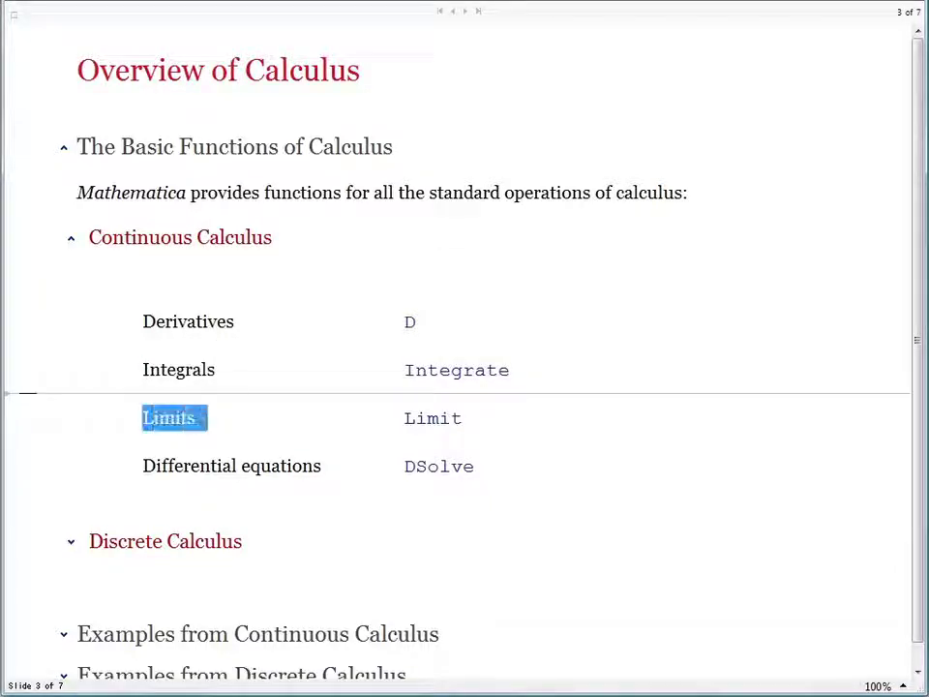
click(197, 435)
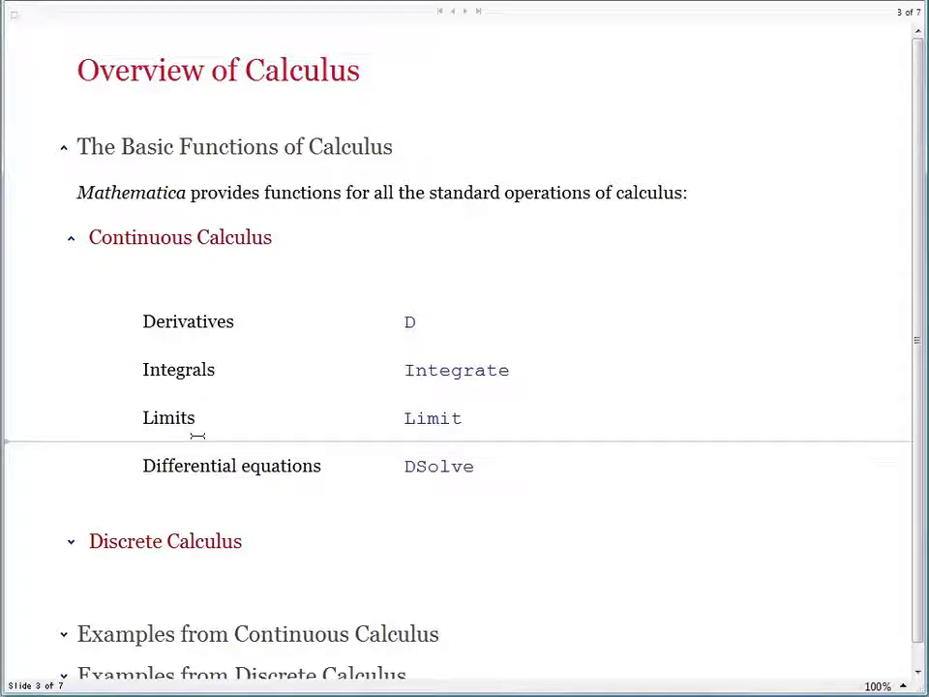
drag(143, 465, 321, 466)
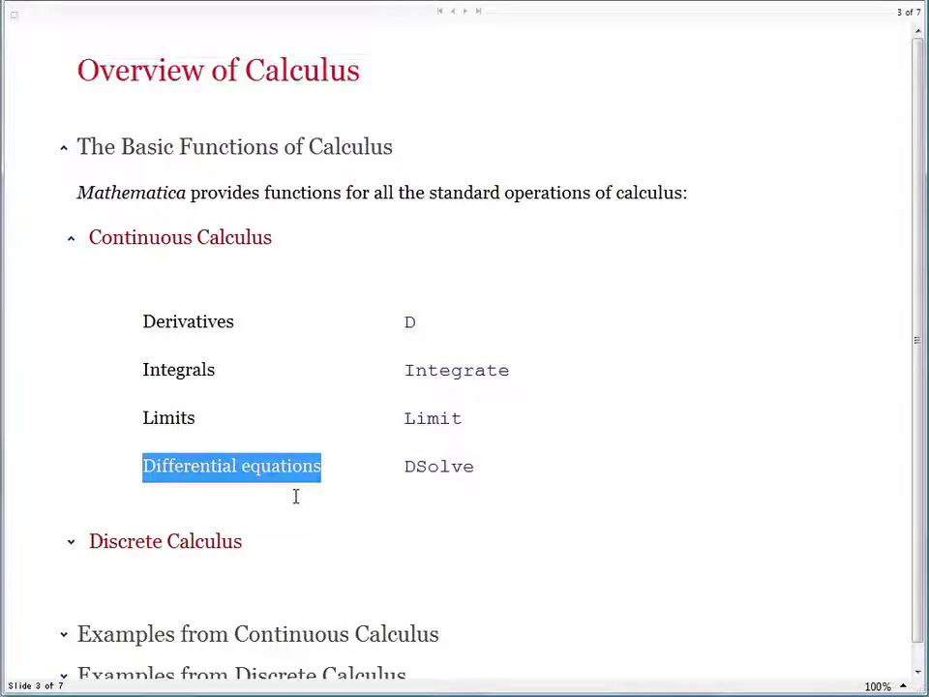
click(72, 238)
click(71, 314)
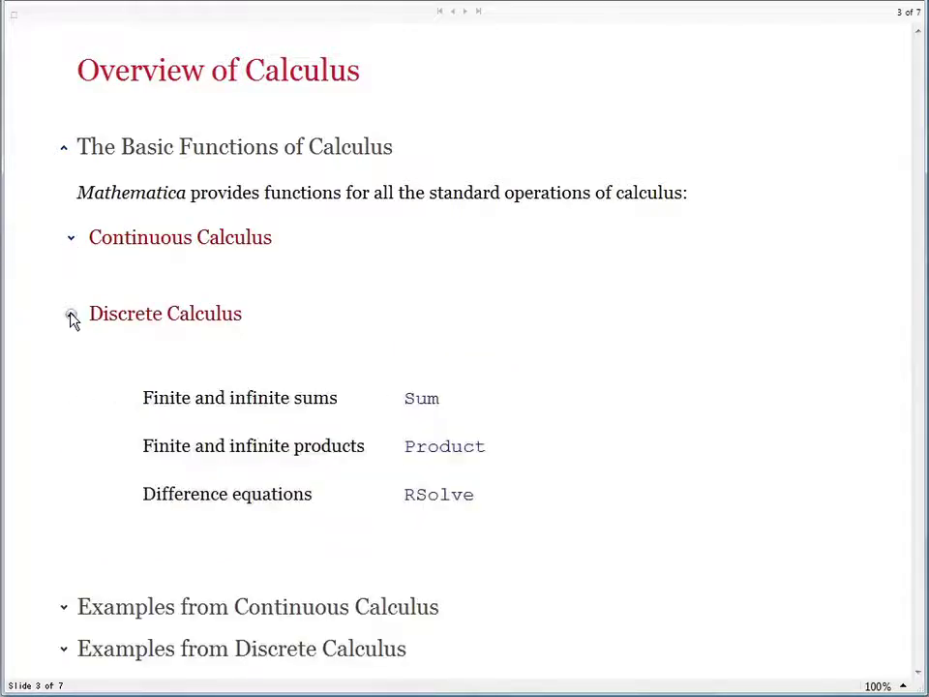
drag(143, 398, 322, 423)
click(320, 423)
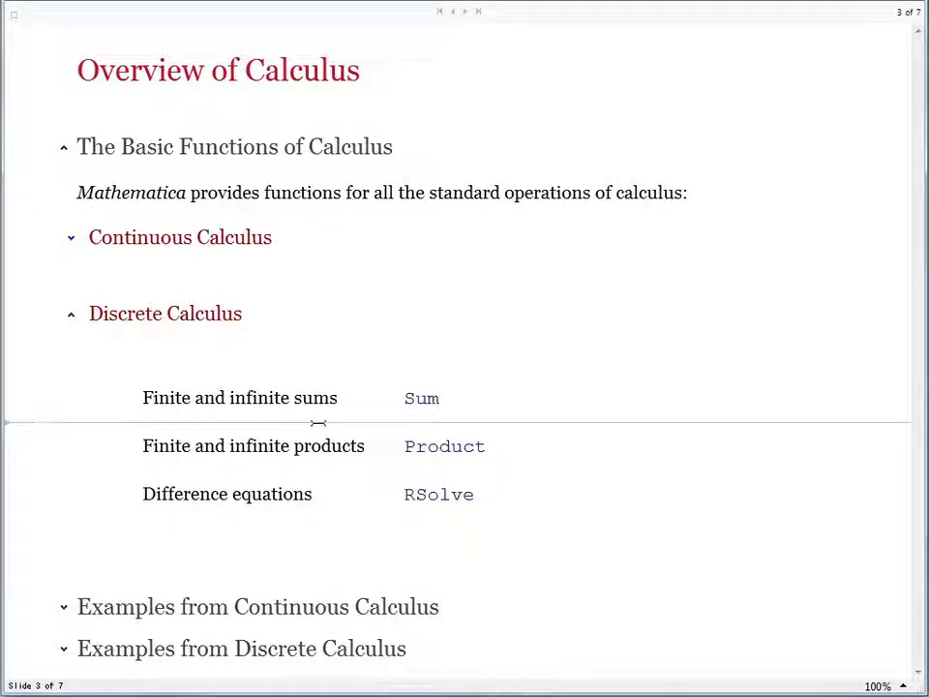
drag(143, 443, 365, 445)
click(314, 468)
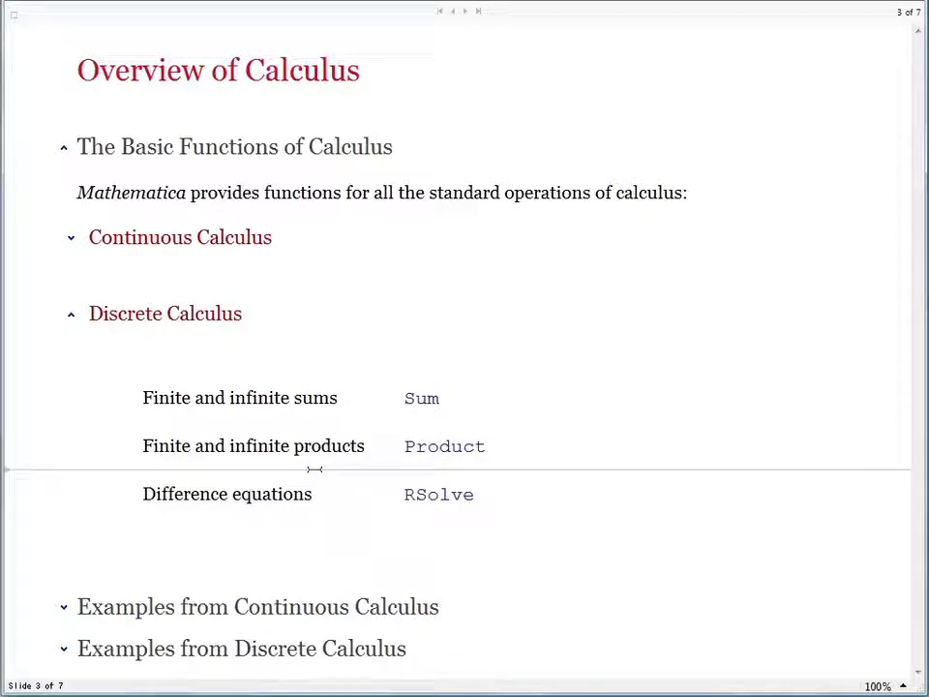
drag(143, 495, 313, 494)
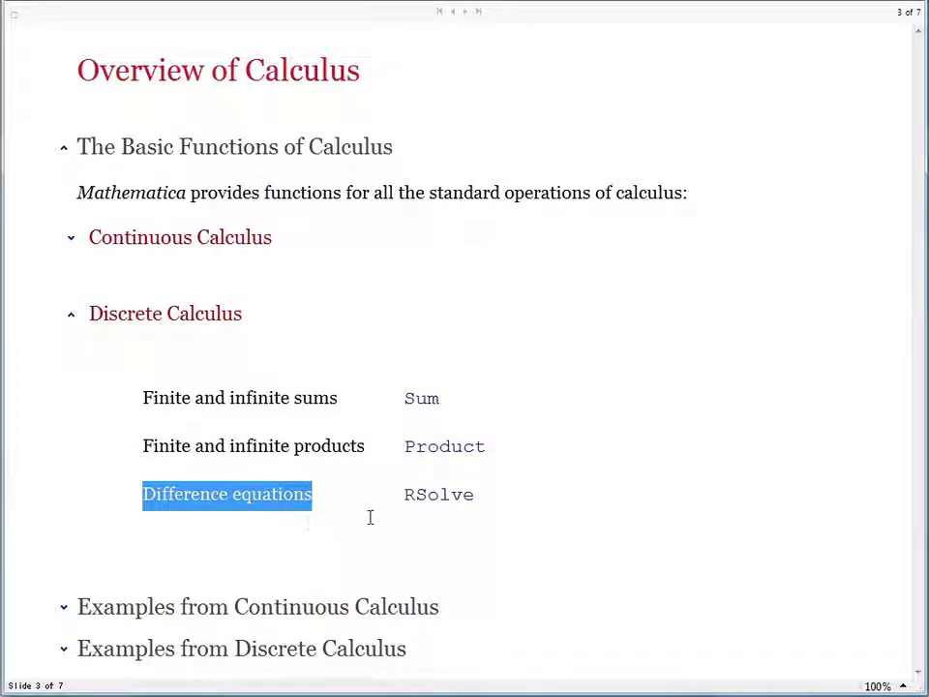
click(75, 317)
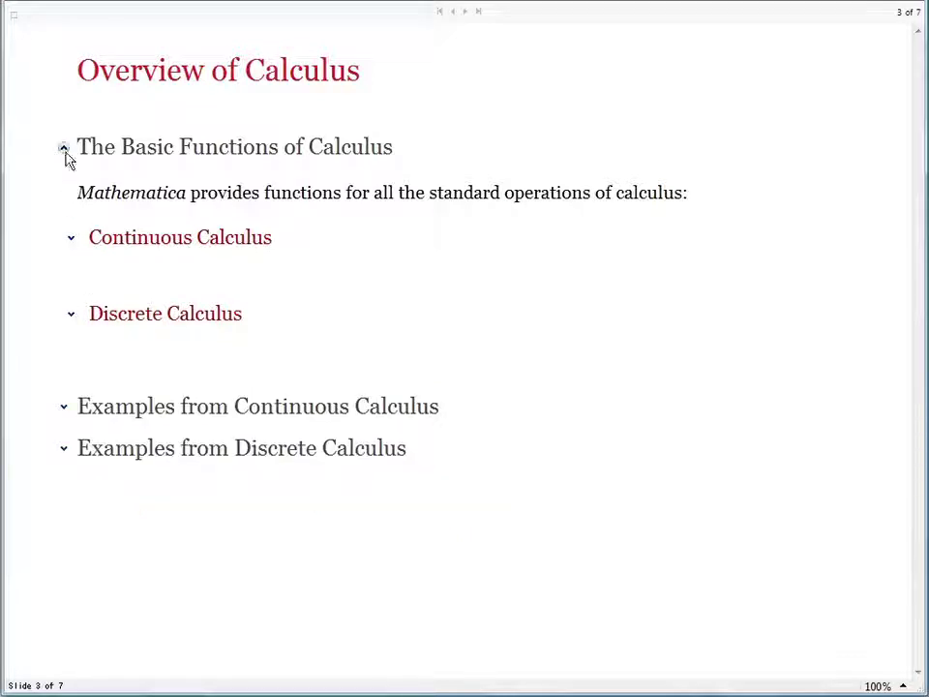
Collapse The Basic Functions of Calculus and open Examples from Continuous Calculus, then Derivatives
click(64, 151)
click(64, 191)
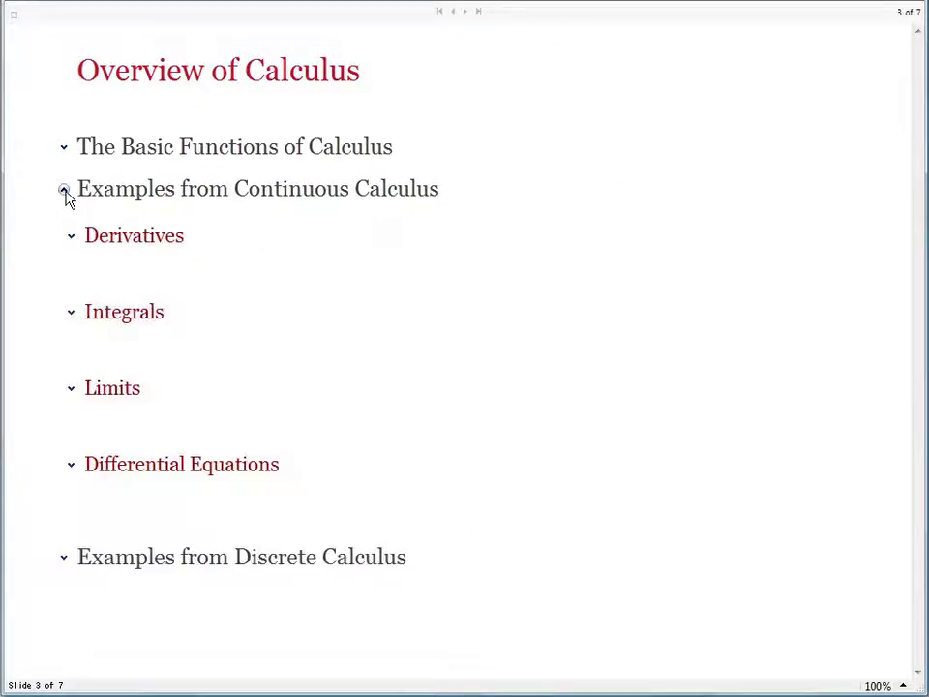
click(72, 238)
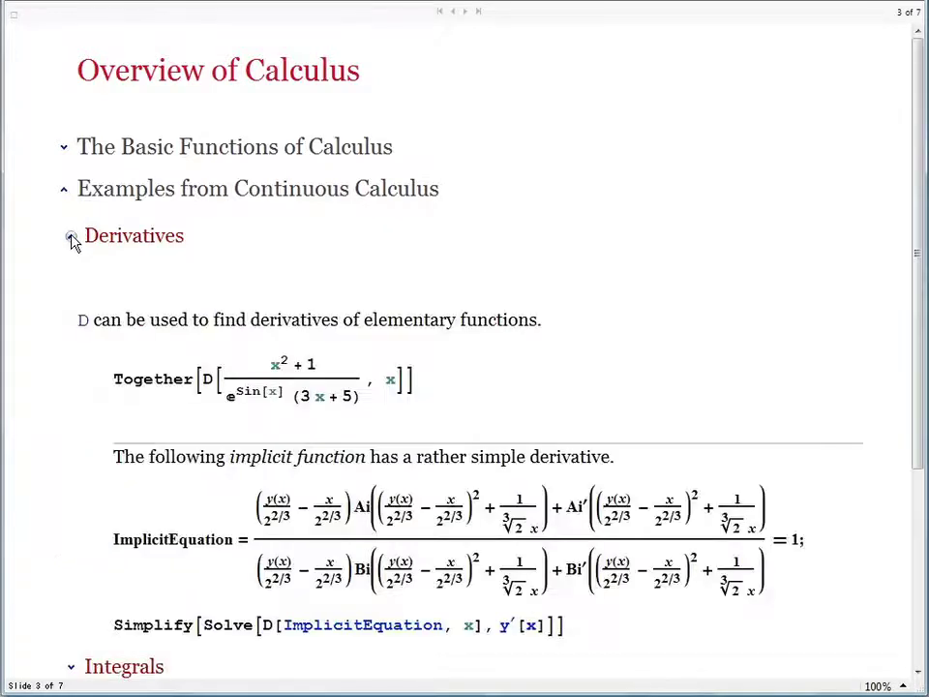
Point out the fraction, the D expression and the Together wrapper in the derivative input
drag(221, 363, 365, 401)
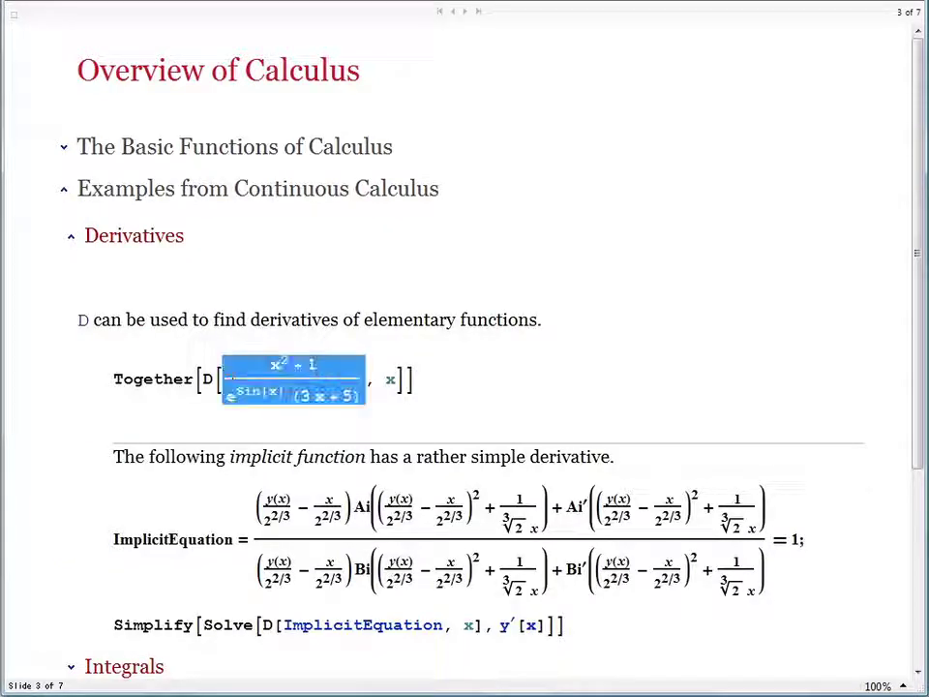
click(274, 414)
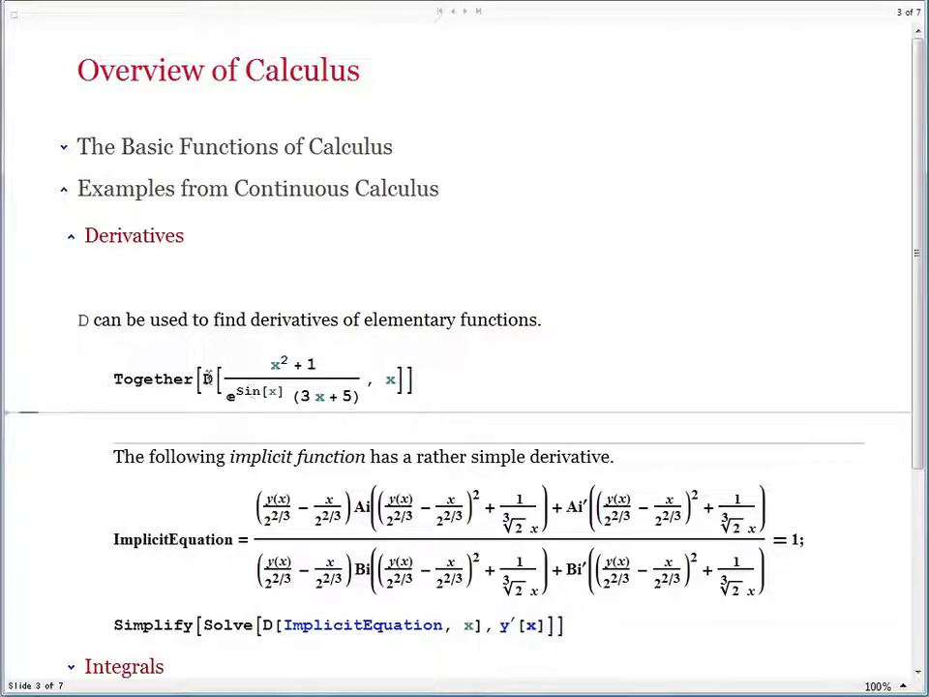
drag(207, 378, 405, 382)
drag(194, 379, 112, 379)
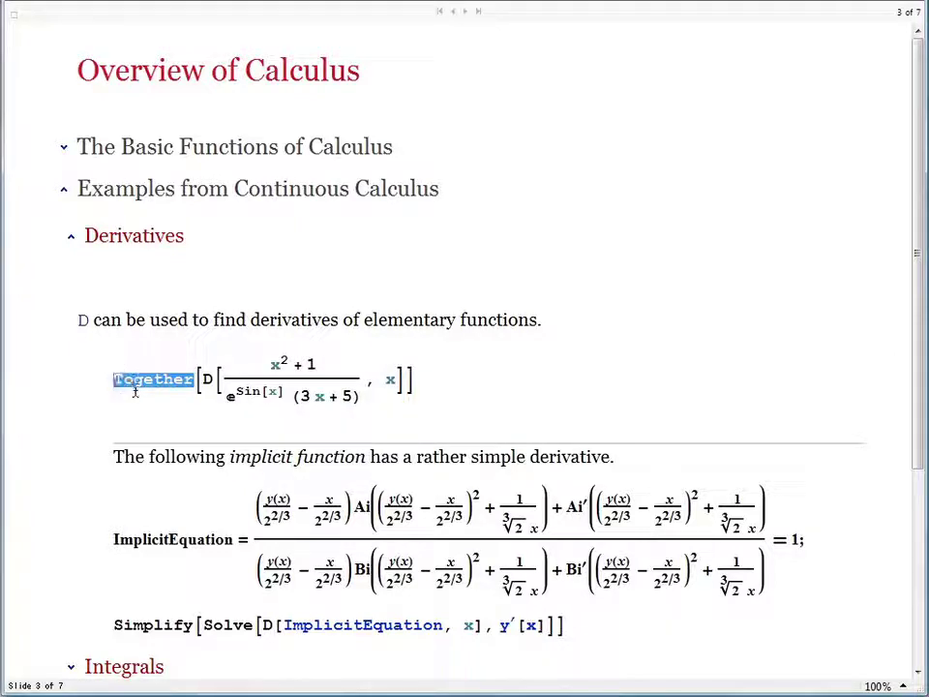
click(433, 379)
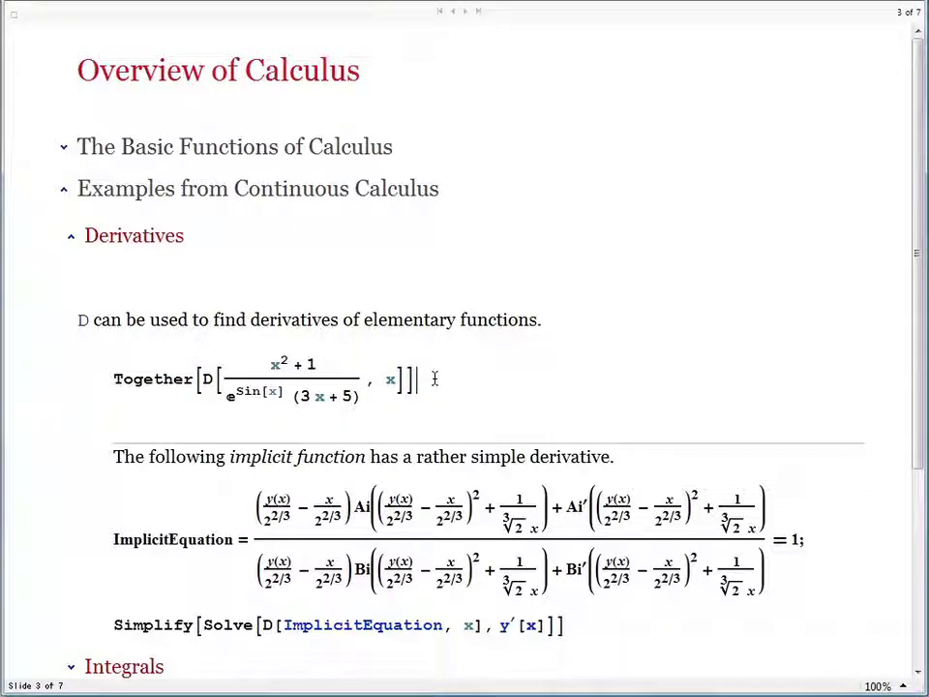
Evaluate the Together derivative input and the ImplicitEquation definition
key(shift+Return)
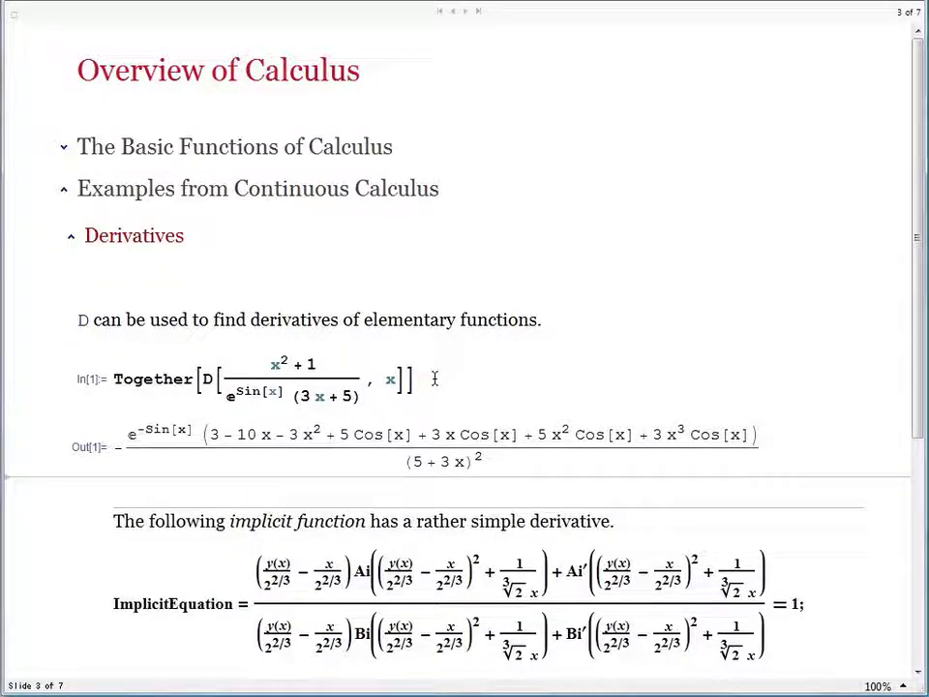
scroll(435, 378, down, 3)
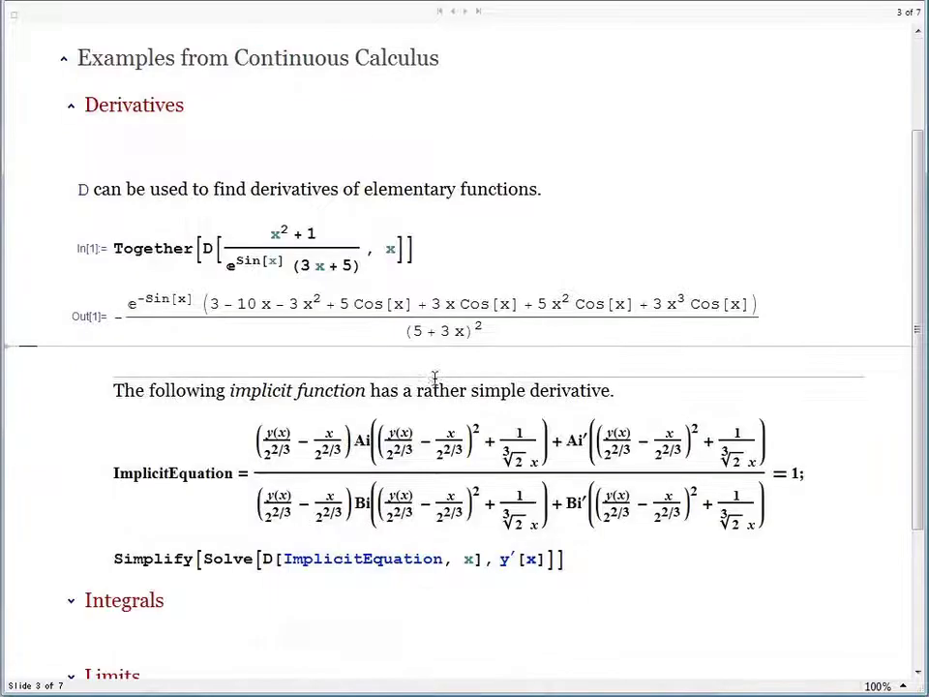
click(807, 463)
key(shift+Return)
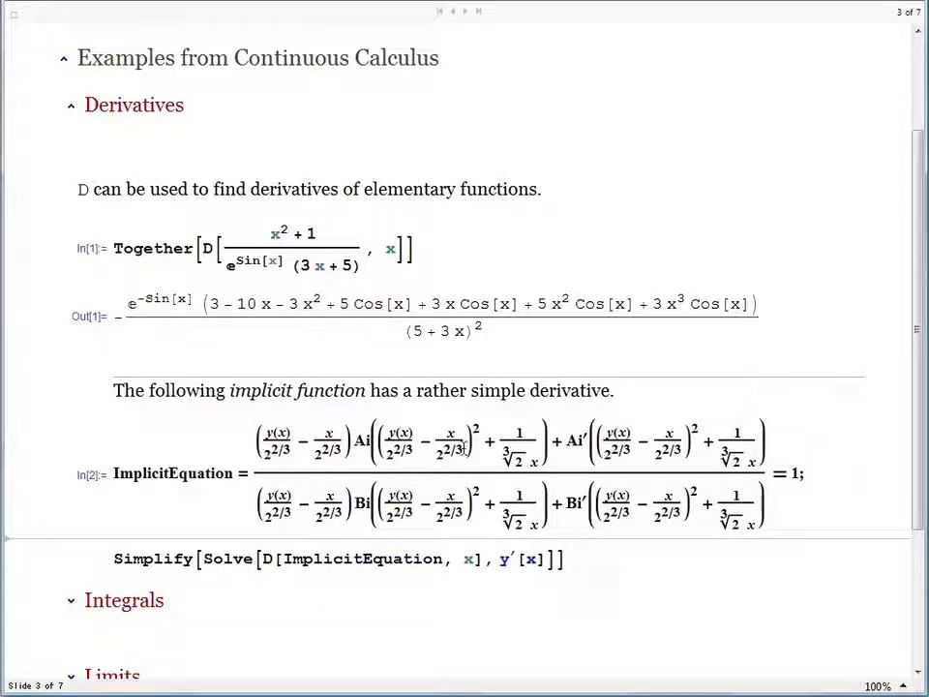
Point out the y(x), Ai and Ai′ terms in the implicit equation
double_click(277, 432)
double_click(360, 441)
click(571, 437)
double_click(570, 437)
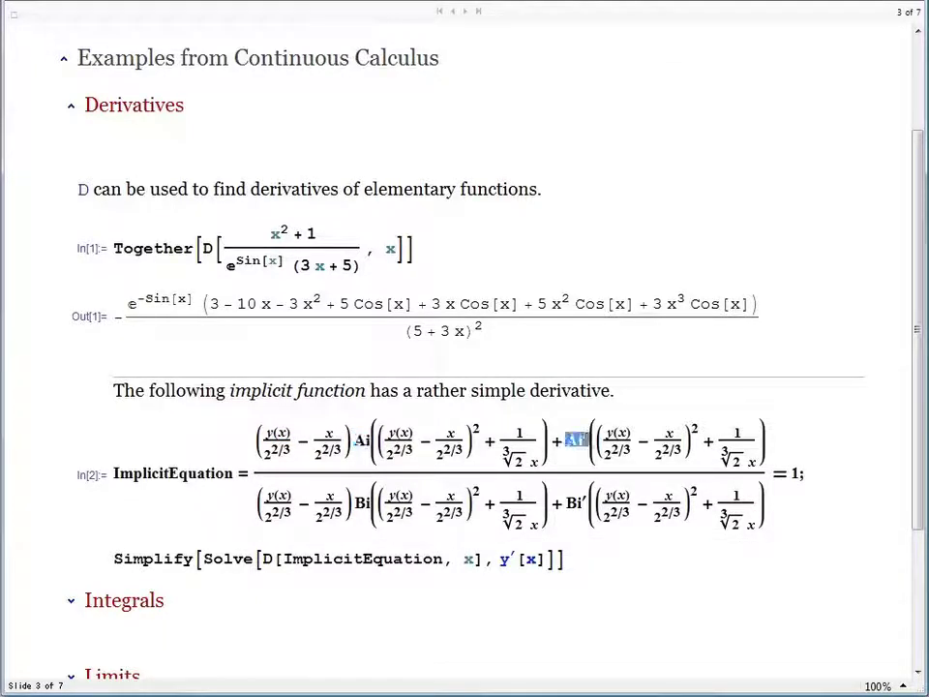
click(575, 534)
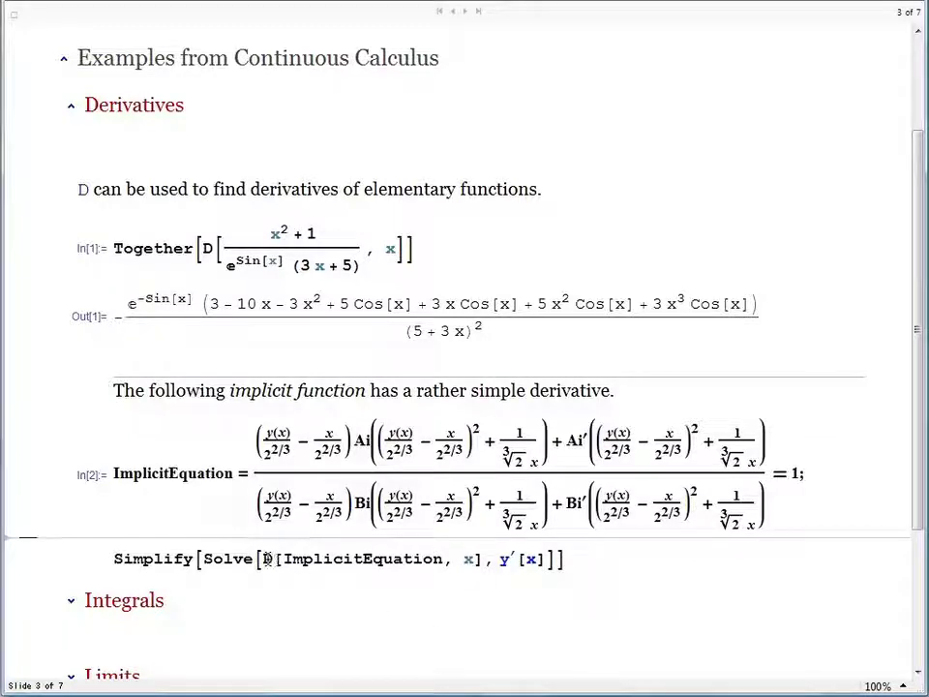
Evaluate Simplify[Solve[D[ImplicitEquation, x], y'[x]]], giving y′[x] → 1 + 1/(x² y[x])
drag(267, 559, 484, 564)
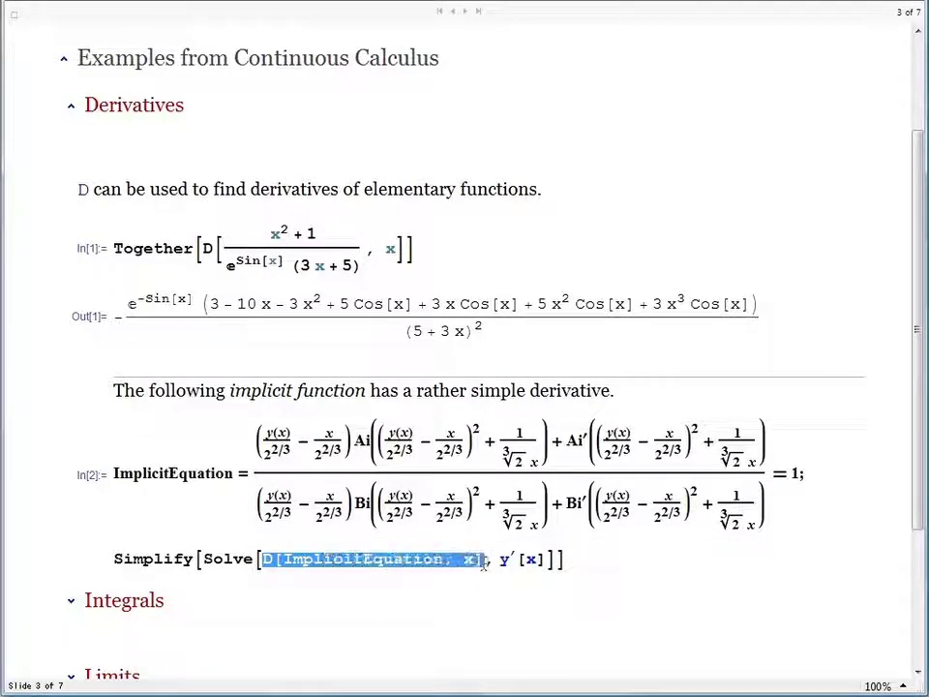
drag(211, 558, 555, 561)
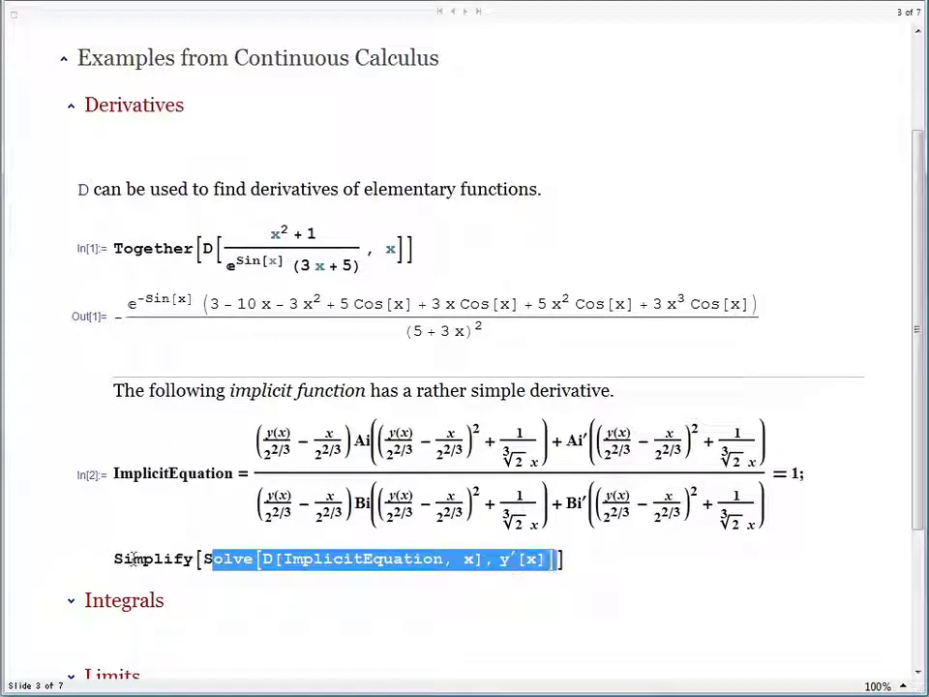
drag(112, 558, 194, 558)
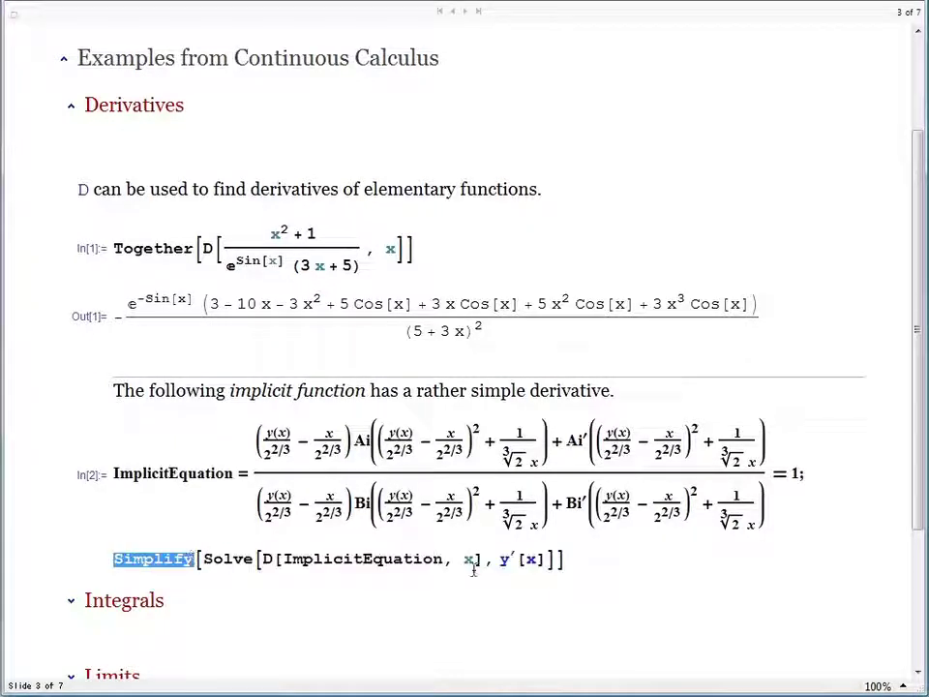
click(600, 561)
key(shift+Return)
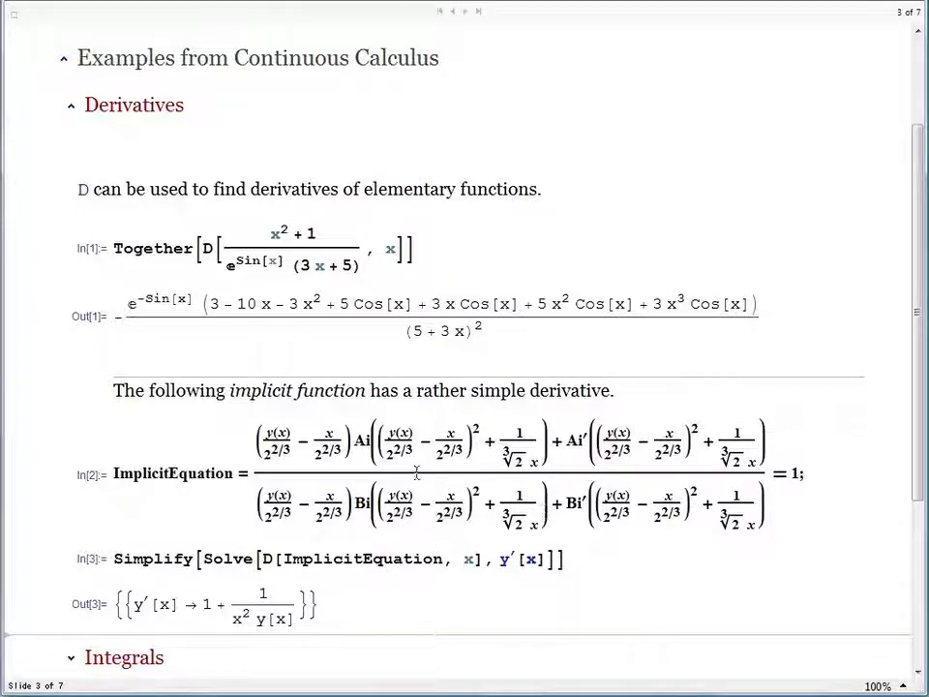
Collapse Derivatives, open Integrals, and evaluate the x sin(x) integral to −x Cos[x] + Sin[x]
click(71, 108)
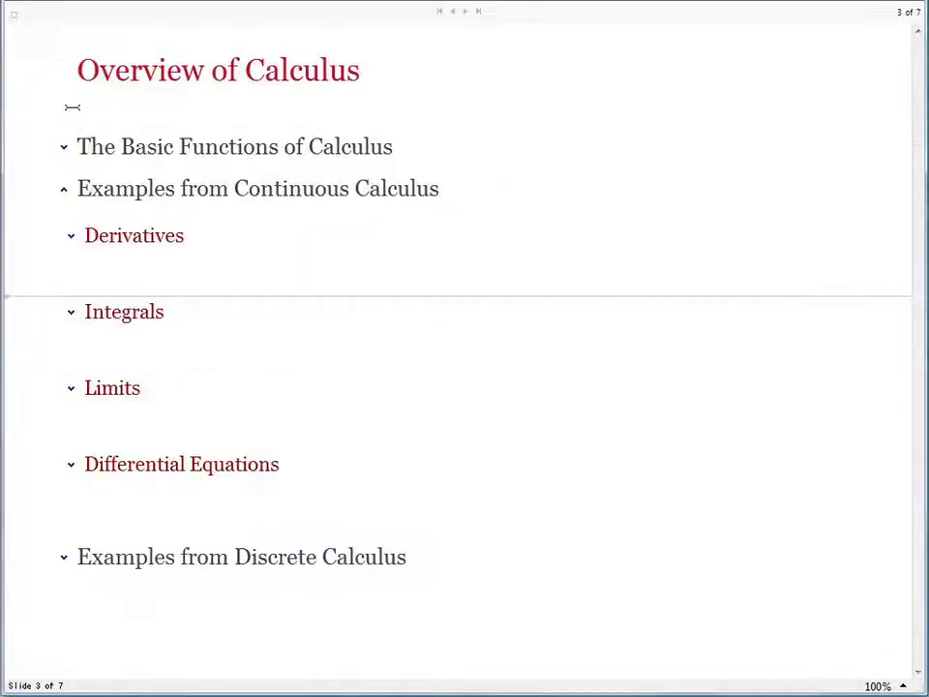
click(71, 313)
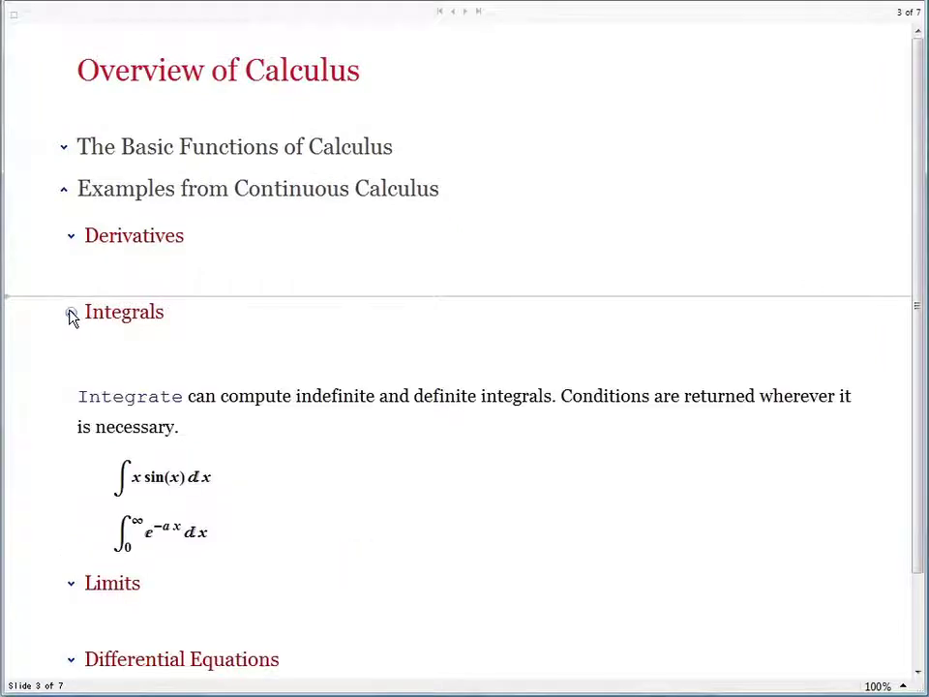
click(266, 477)
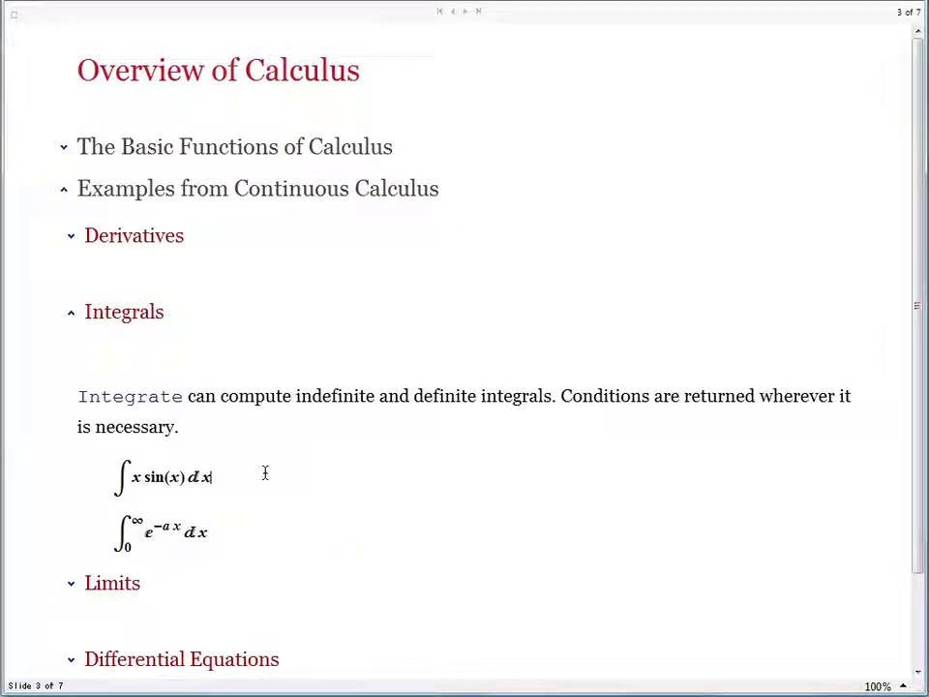
key(shift+Return)
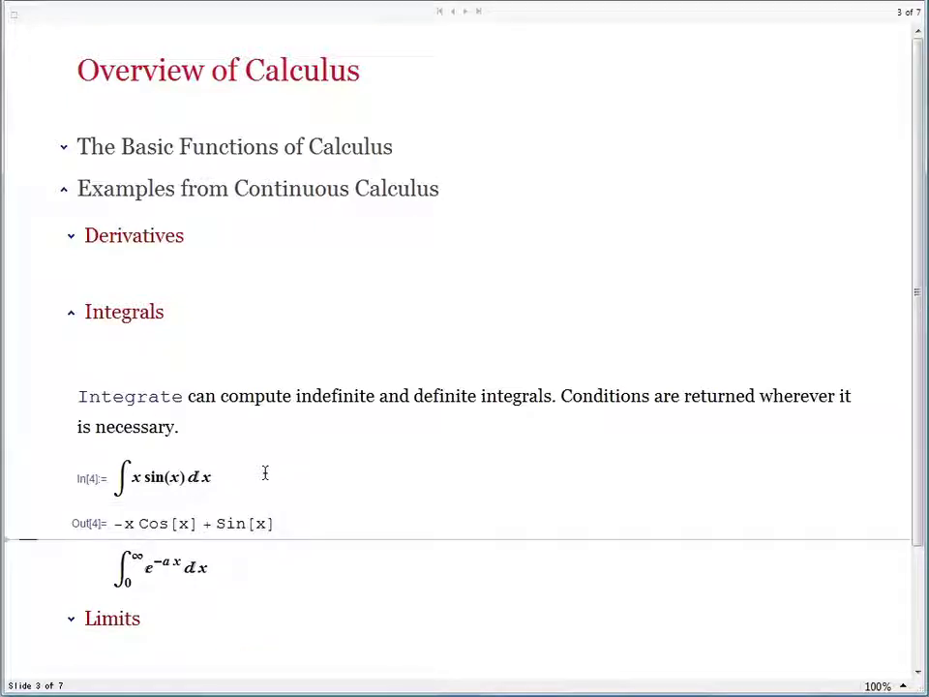
Evaluate the 0-to-infinity exponential integral, yielding ConditionalExpression[1/a, Re[a] > 0]
scroll(264, 472, down, 3)
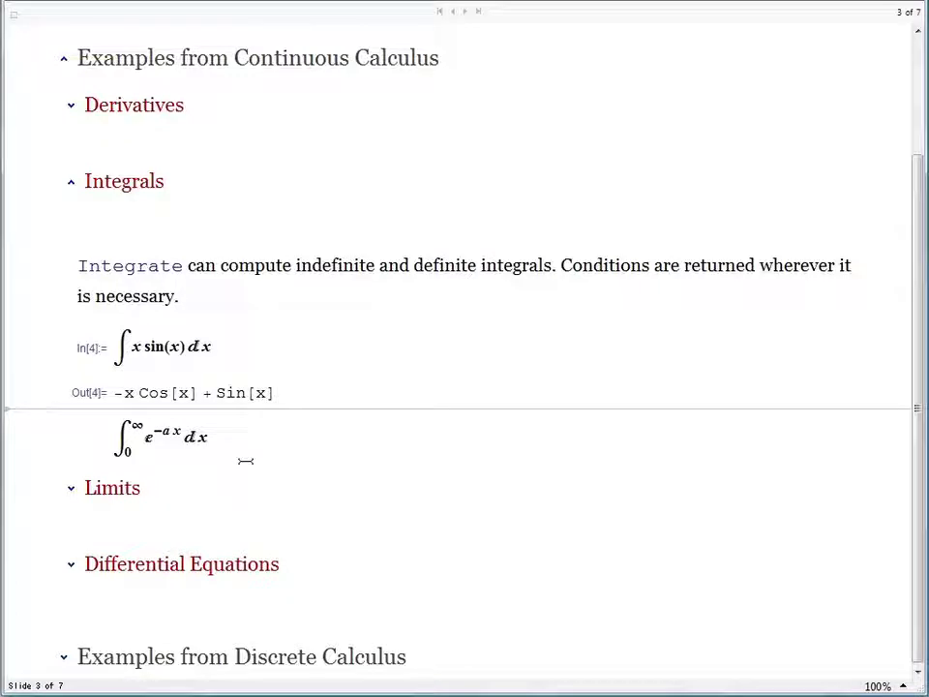
double_click(203, 438)
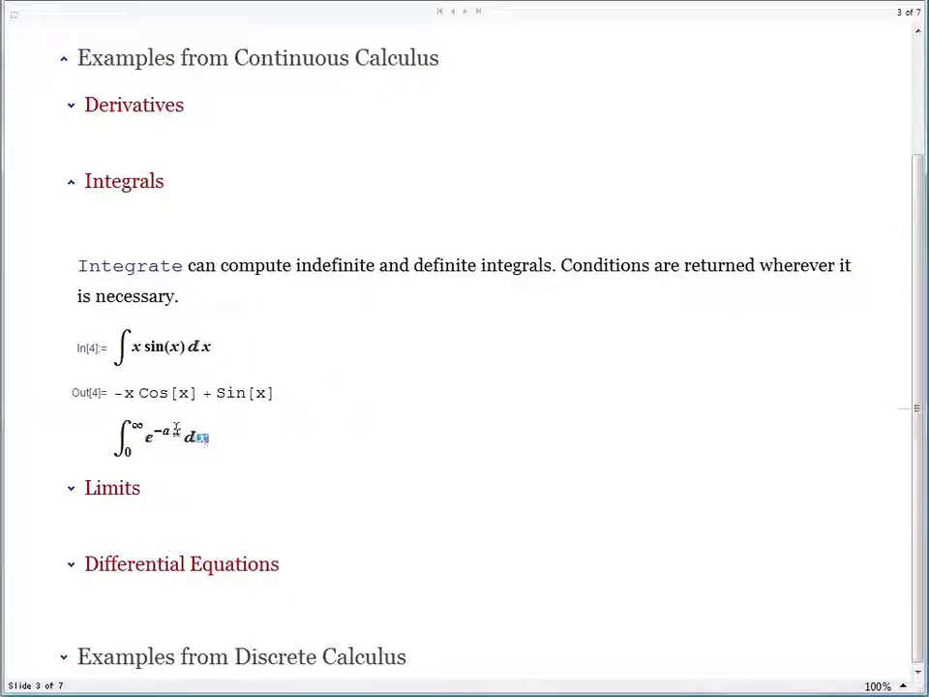
double_click(166, 431)
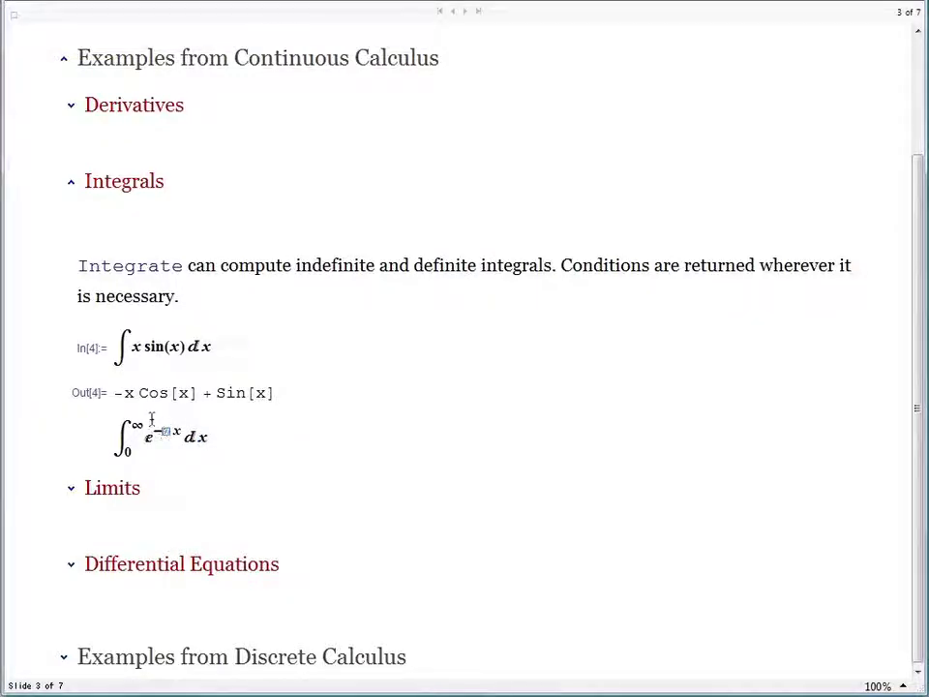
double_click(137, 424)
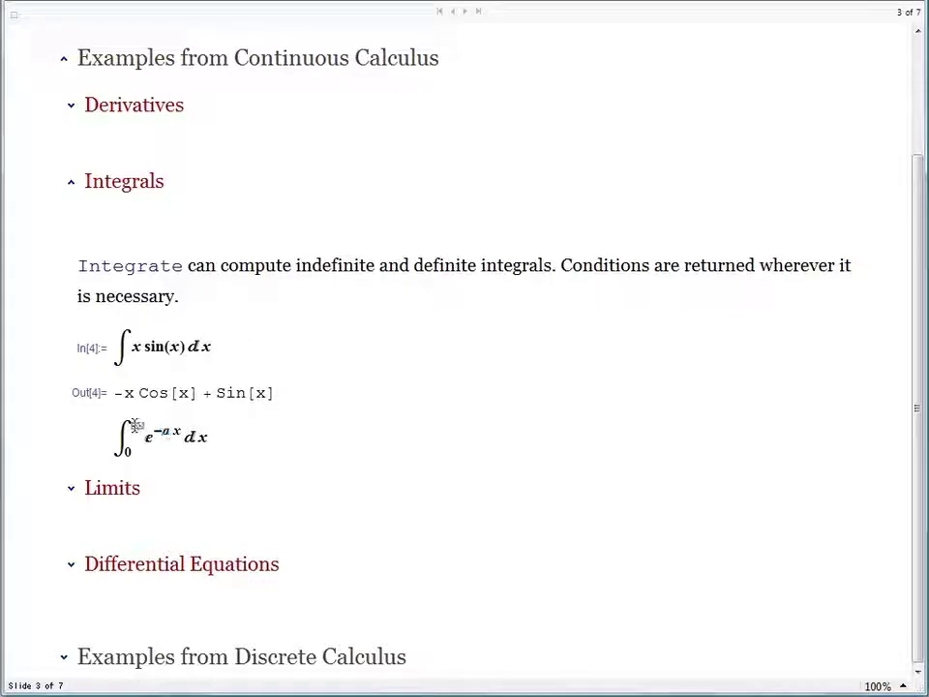
click(228, 442)
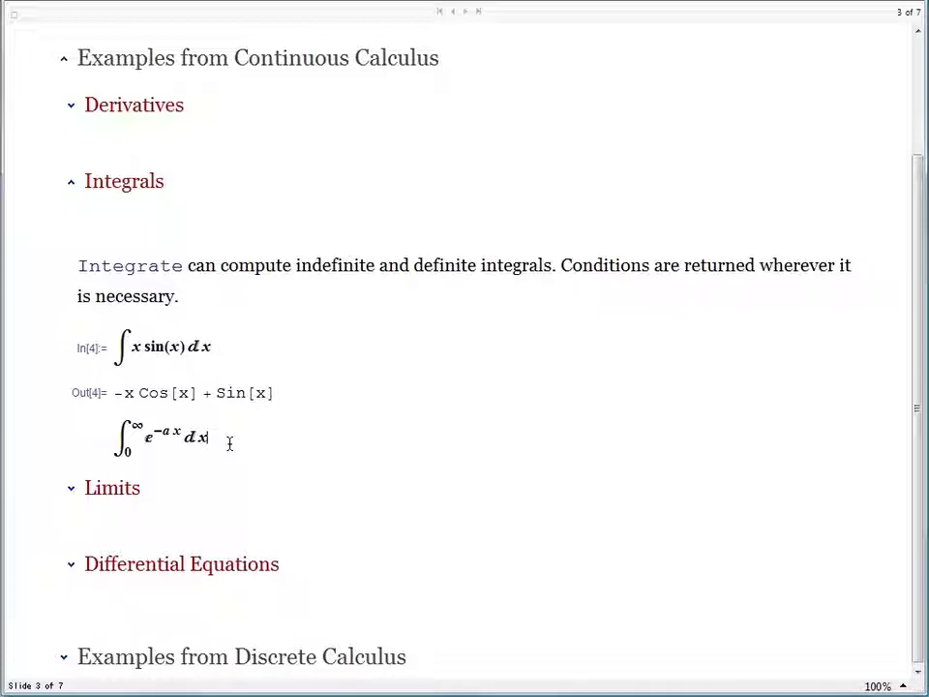
key(shift+Return)
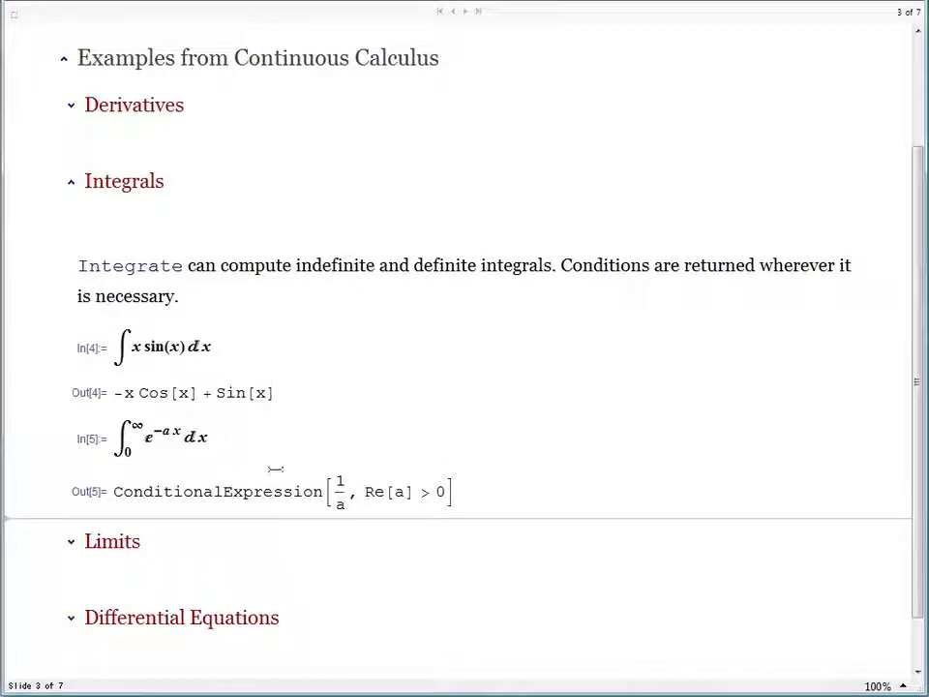
double_click(327, 492)
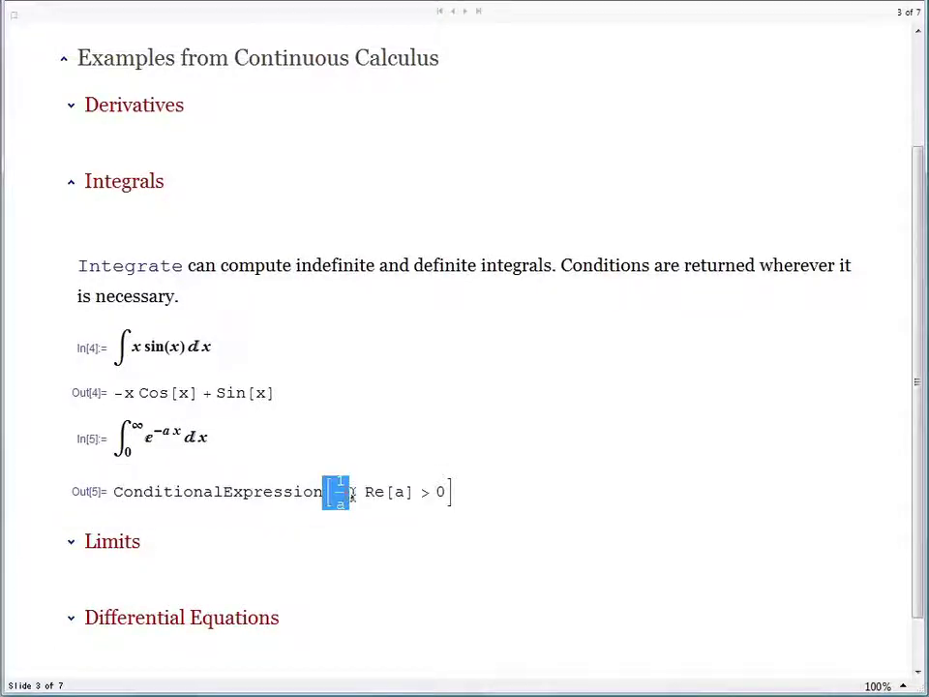
click(379, 504)
drag(366, 492, 442, 491)
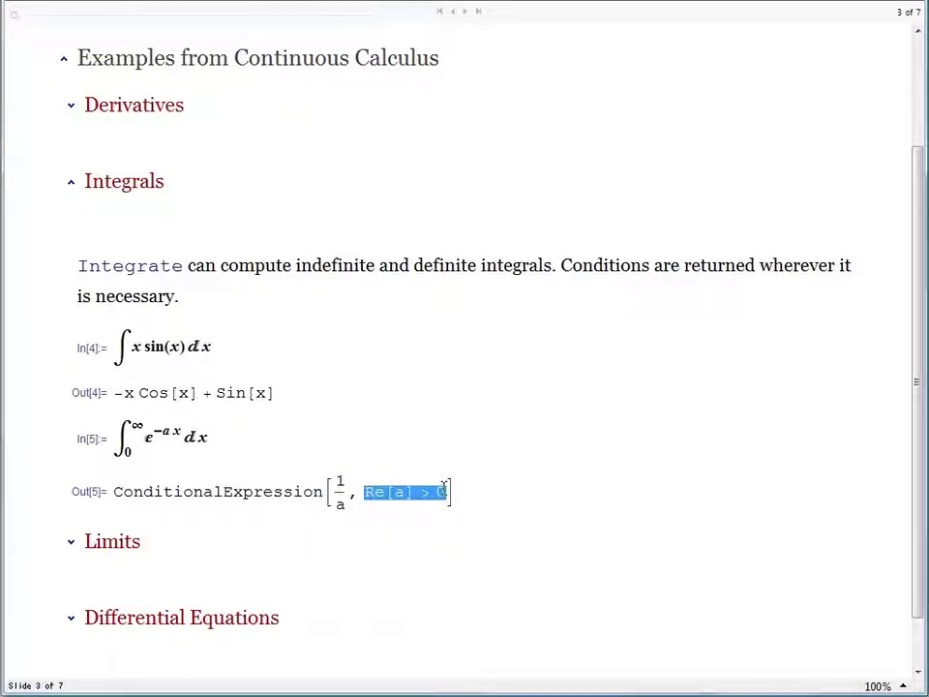
Collapse Integrals, open Limits, and evaluate the limit as n approaches infinity to 2/3
click(72, 185)
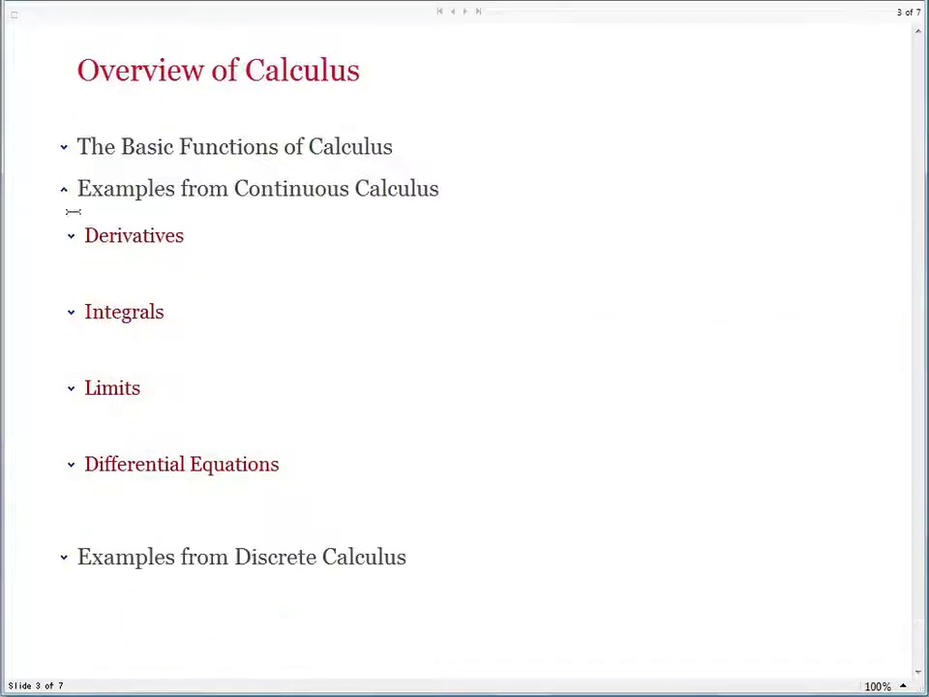
click(72, 390)
double_click(180, 513)
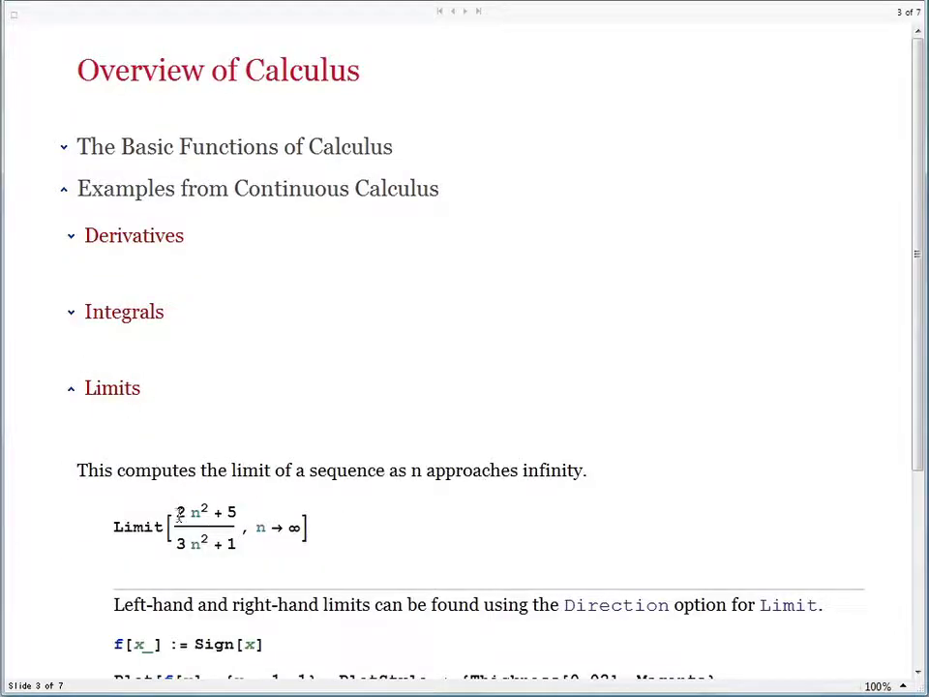
click(186, 527)
click(220, 548)
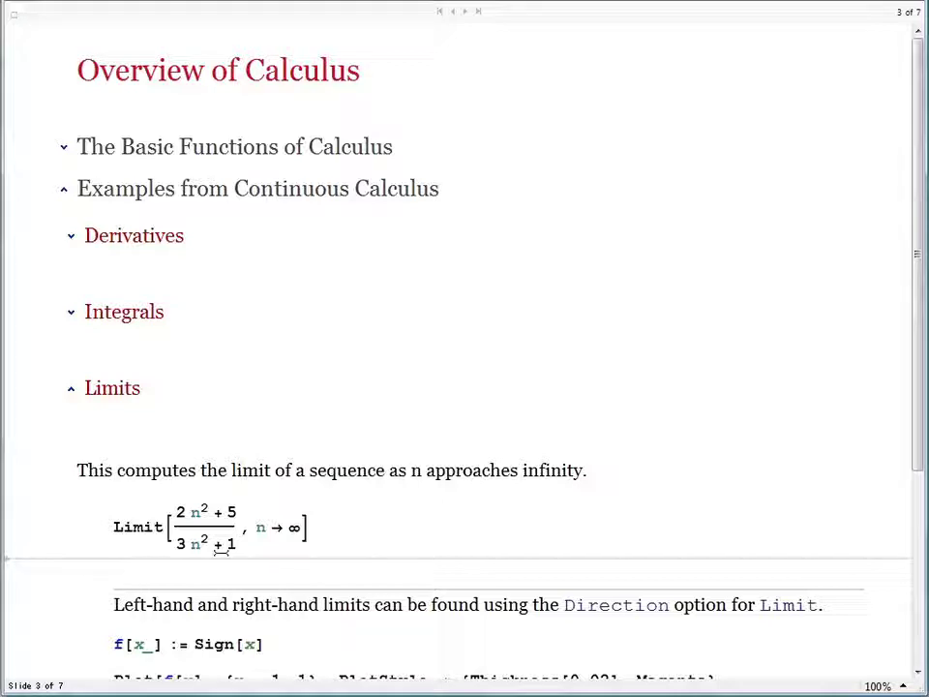
click(338, 533)
key(shift+Return)
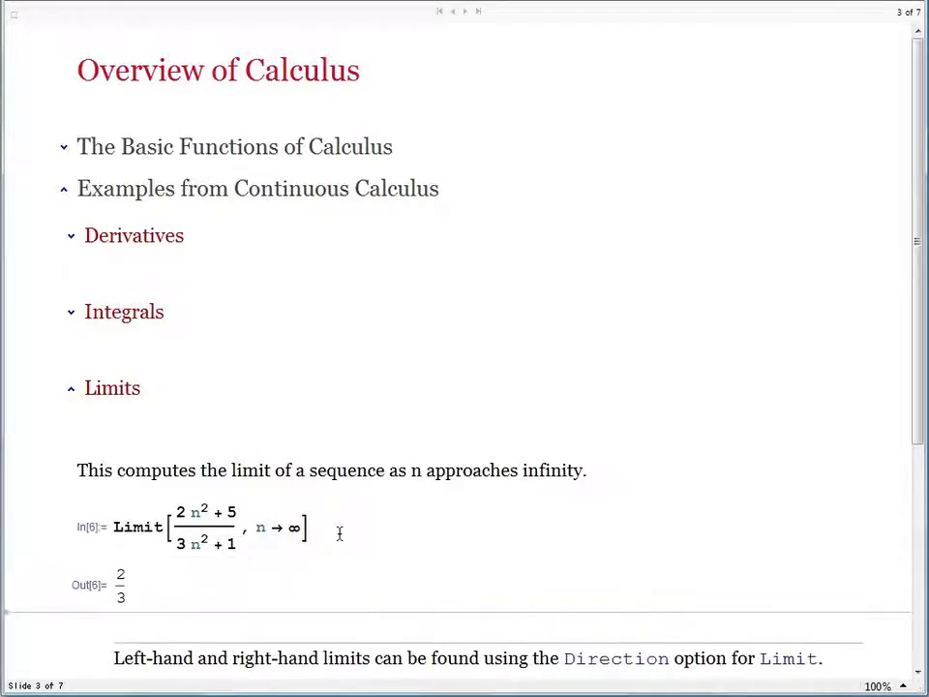
Define f[x_] := Sign[x]
scroll(338, 533, down, 3)
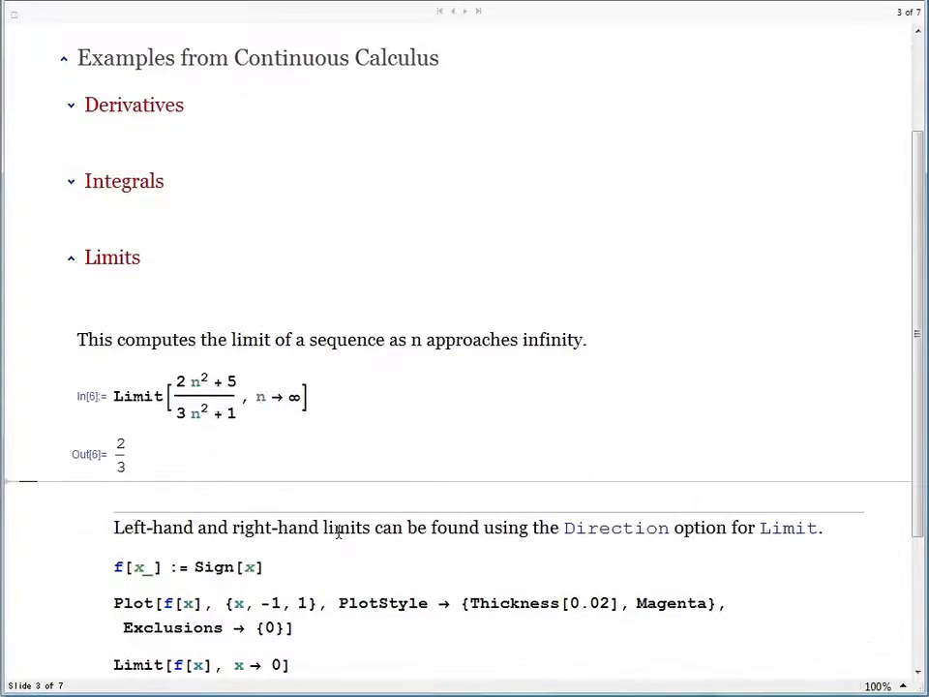
click(322, 564)
key(shift+Return)
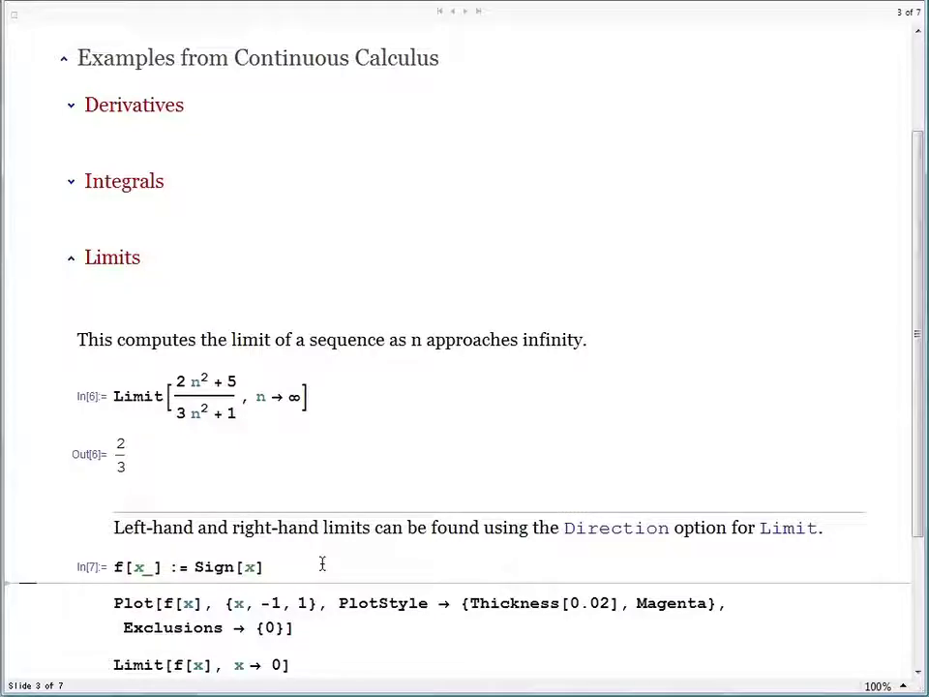
Plot Sign[x] from -1 to 1 as a thick magenta step
scroll(322, 542, down, 3)
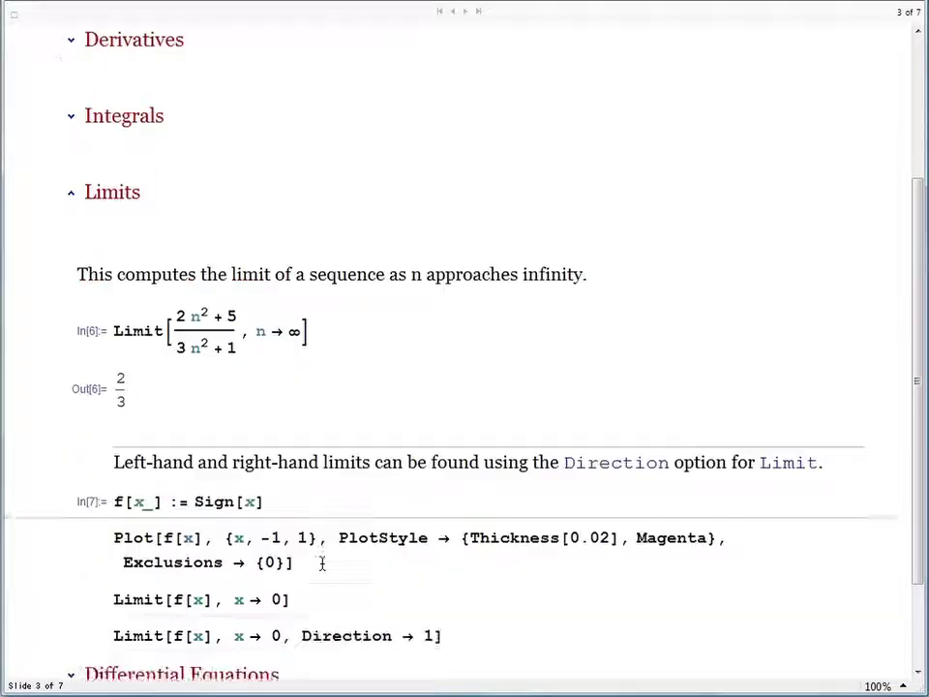
click(320, 503)
key(shift+Return)
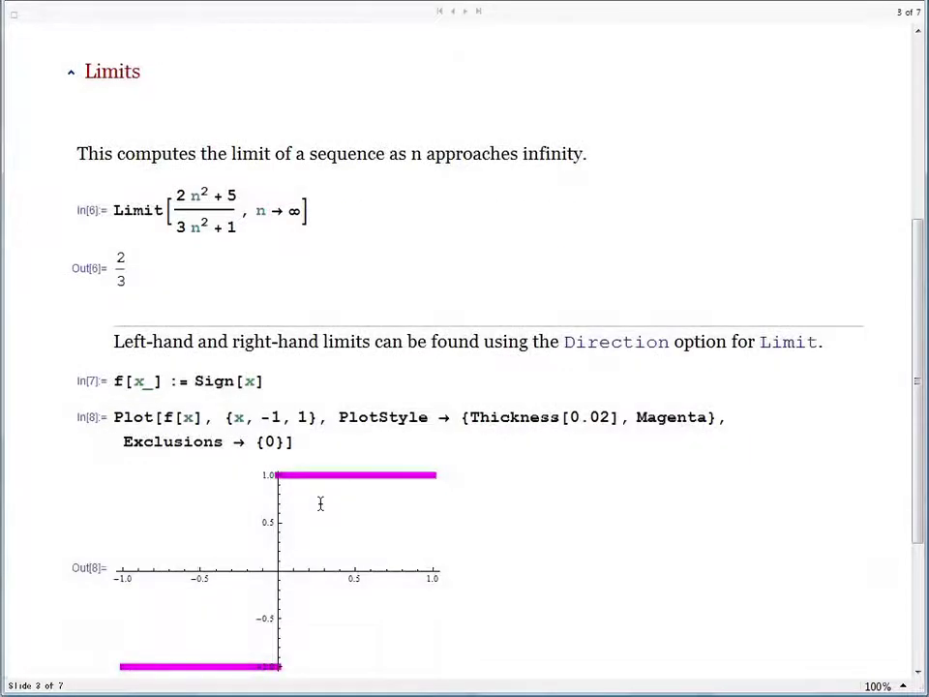
Evaluate Limit[f[x], x → 0], getting 1, and the Direction → 1 limit, getting −1
scroll(319, 503, down, 2)
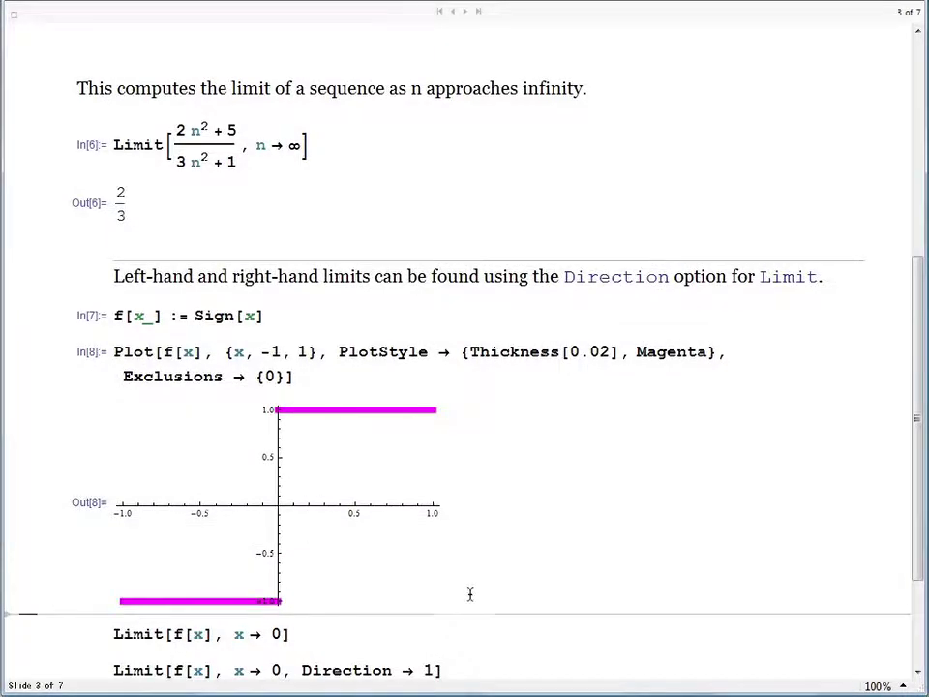
scroll(470, 598, down, 4)
click(351, 487)
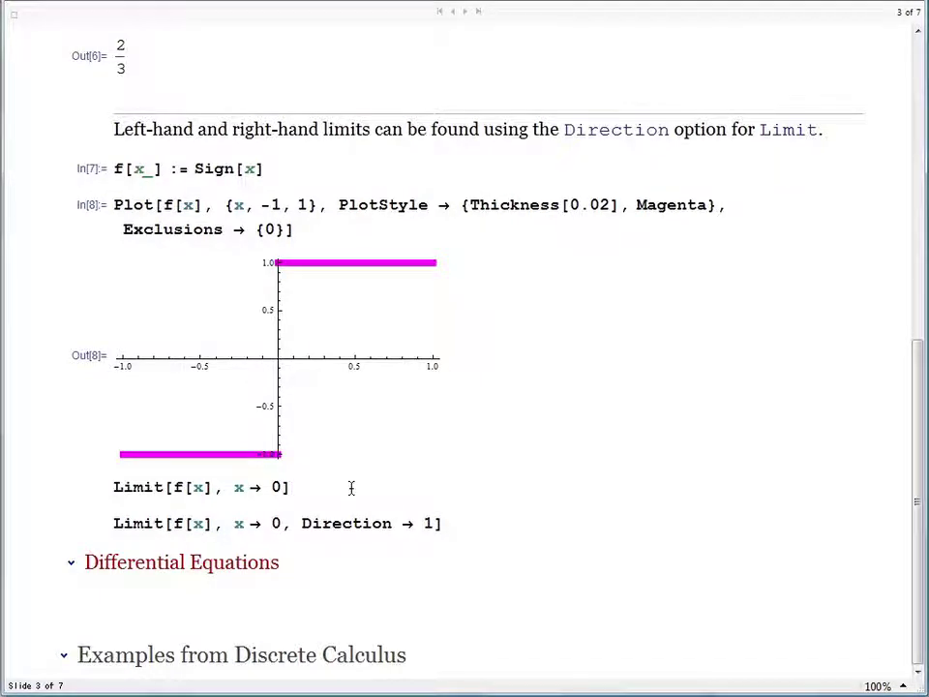
key(shift+Return)
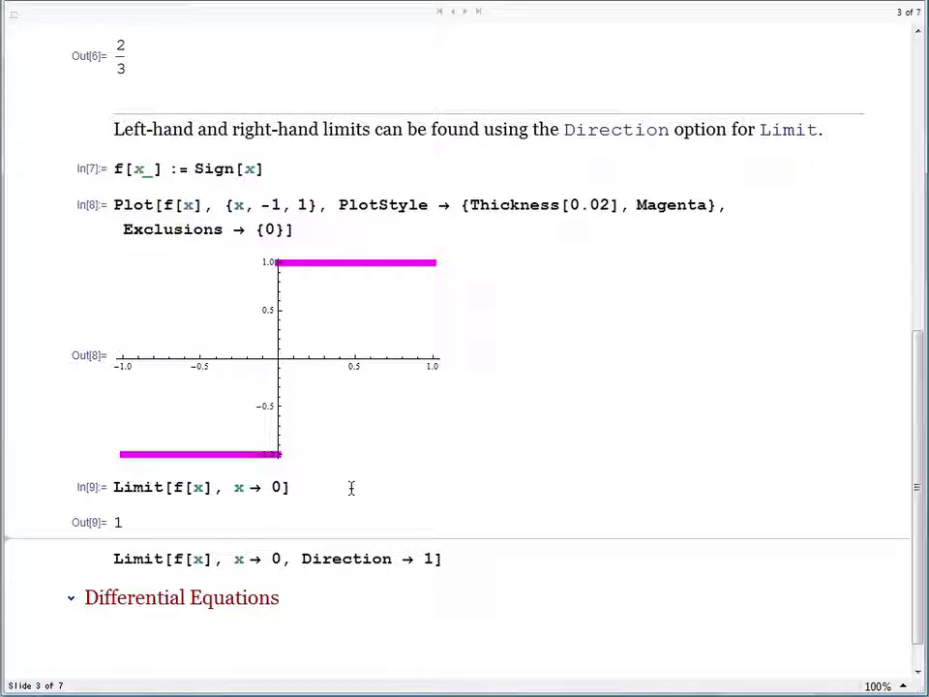
drag(301, 559, 392, 558)
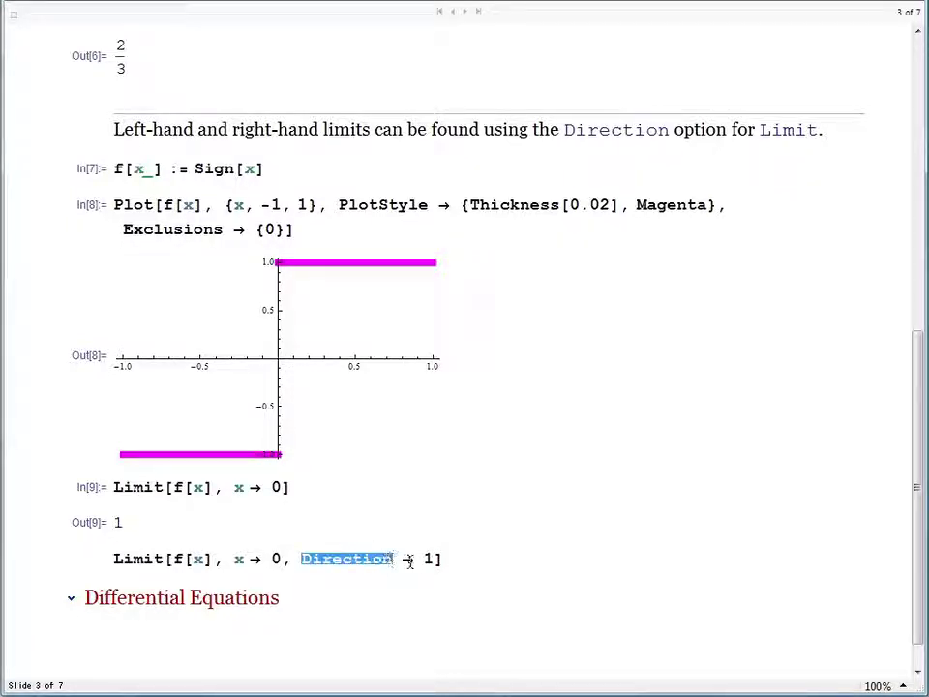
click(450, 556)
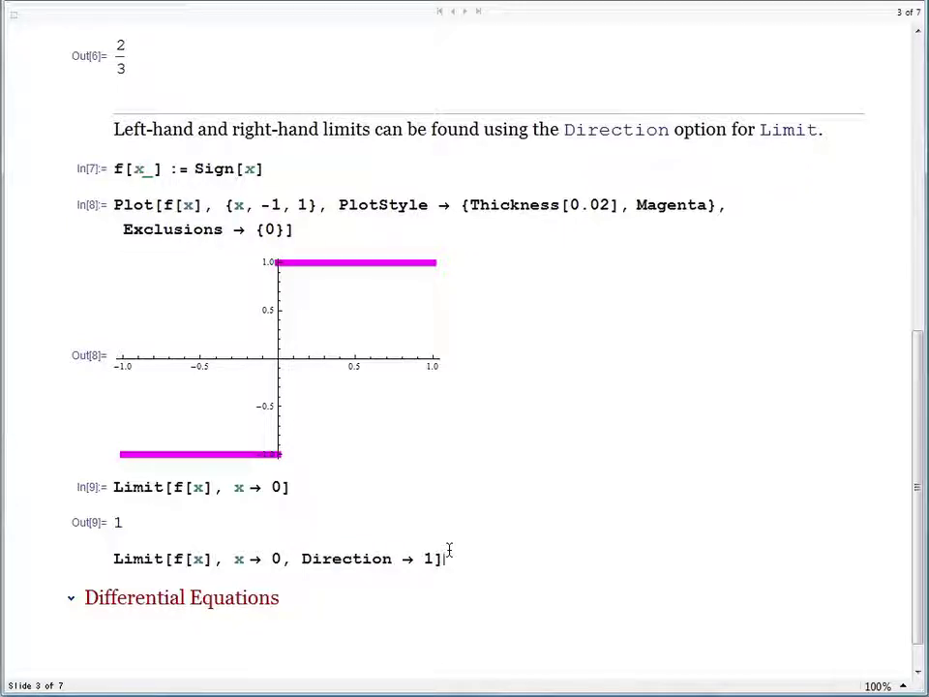
key(shift+Return)
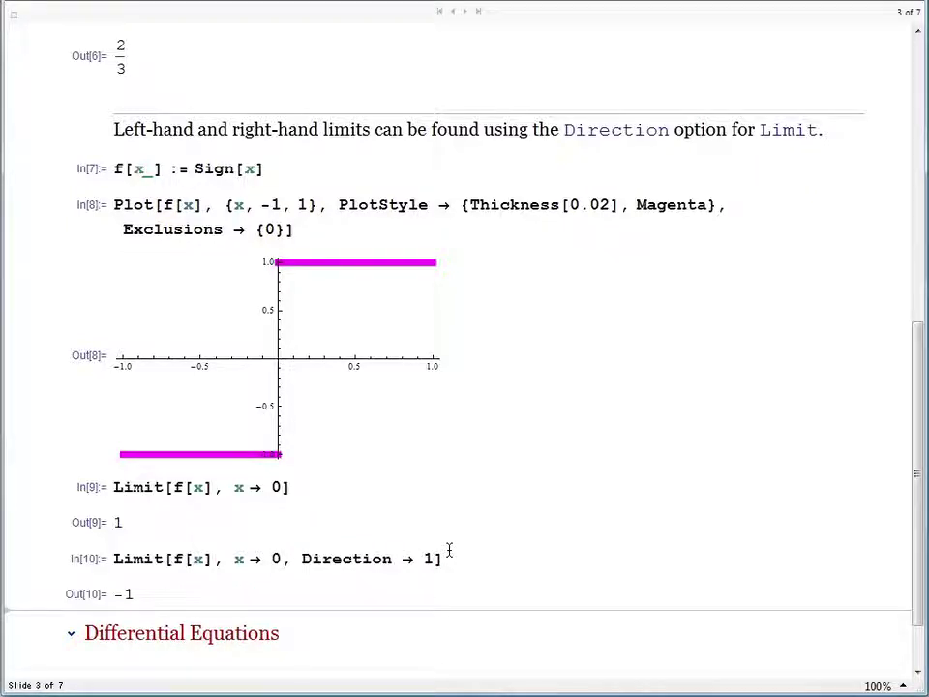